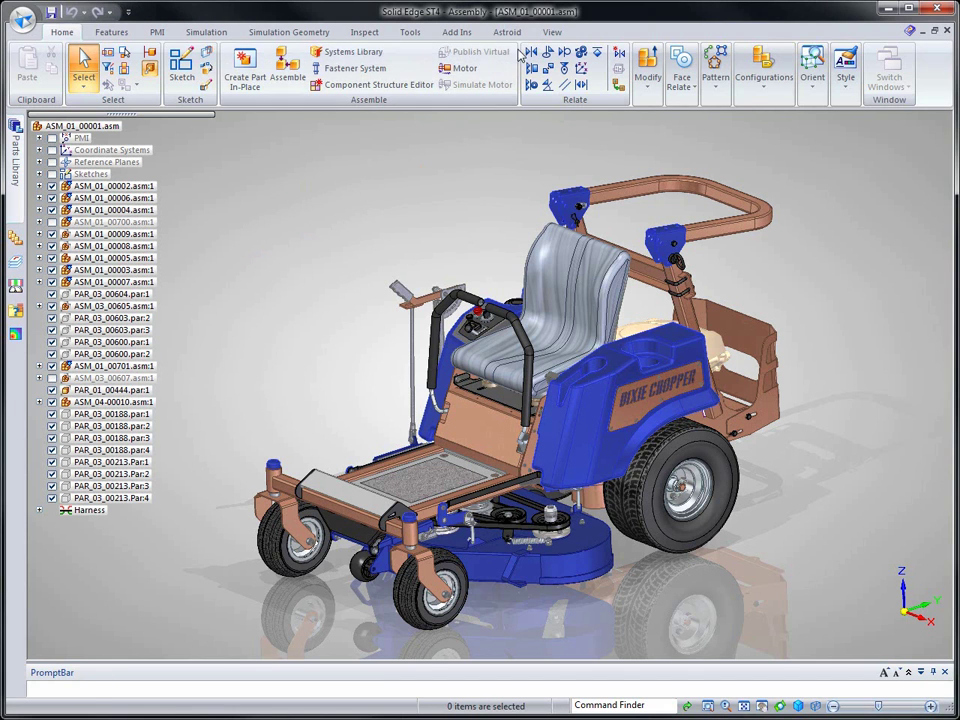
- Set the assembly's view override style to Default
left_click(552, 32)
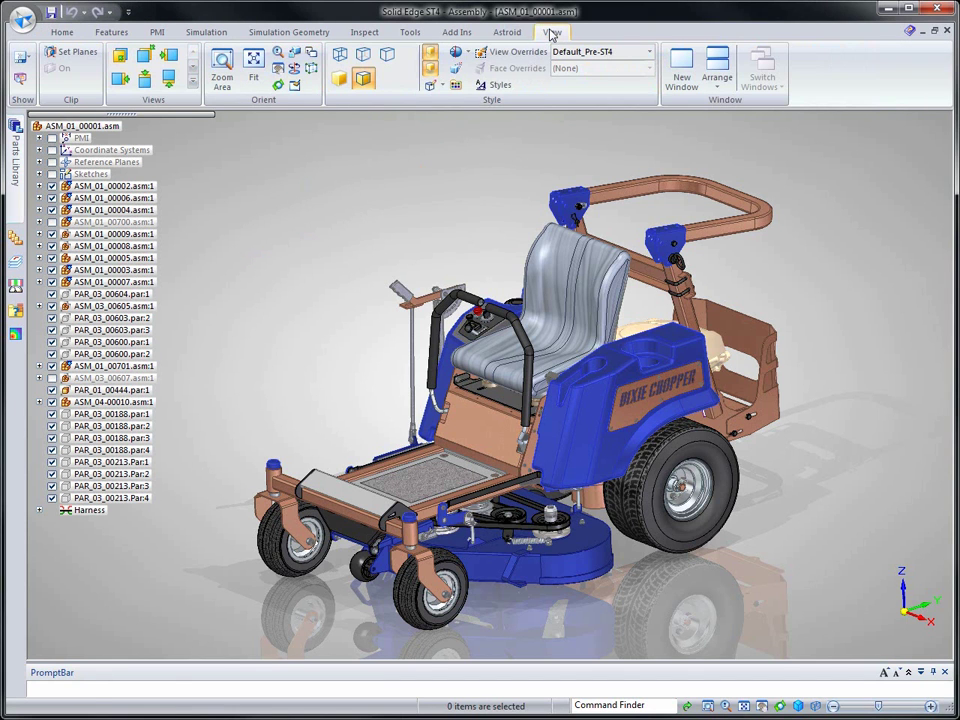
left_click(580, 51)
left_click(558, 67)
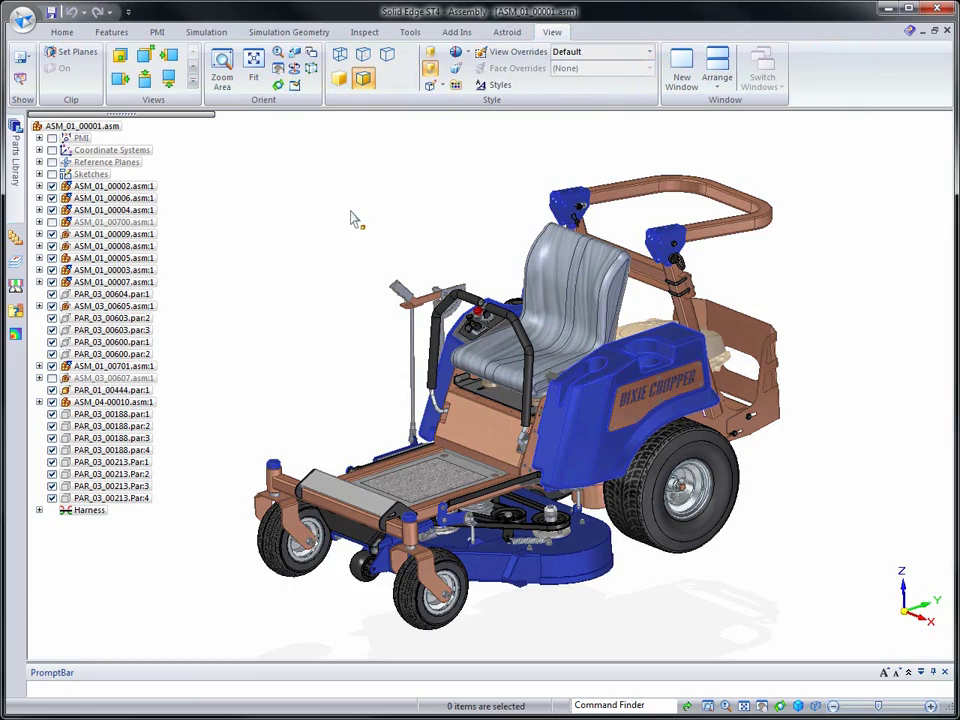
- Apply the 01-2Dto3D display configuration to the mower assembly
middle_click_drag(351, 211, 133, 250)
left_click(62, 31)
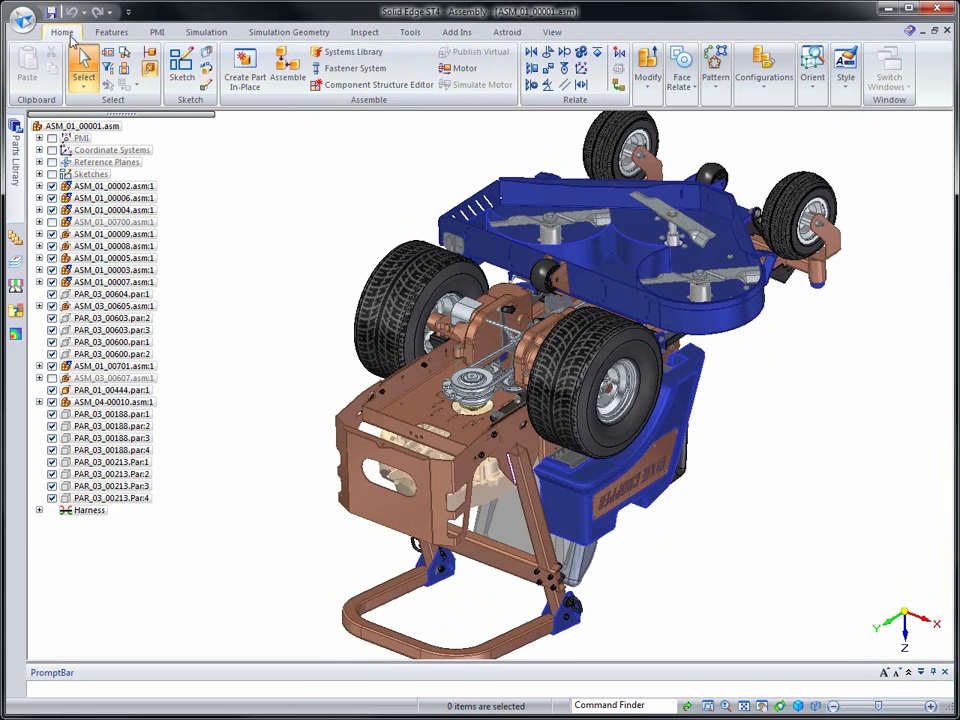
left_click(763, 85)
left_click(790, 122)
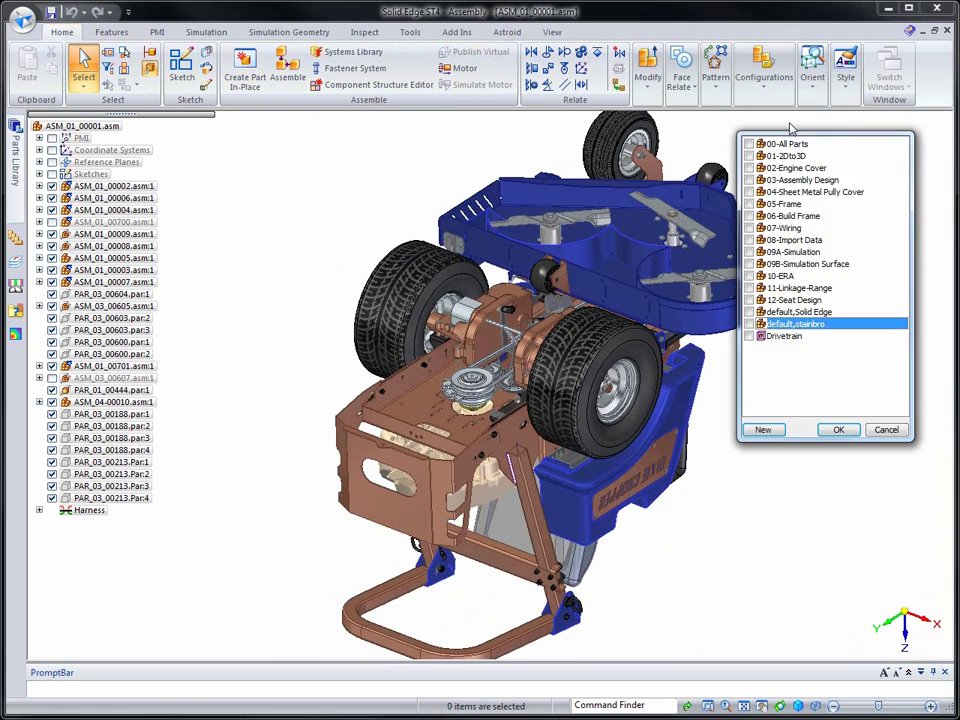
left_click(786, 157)
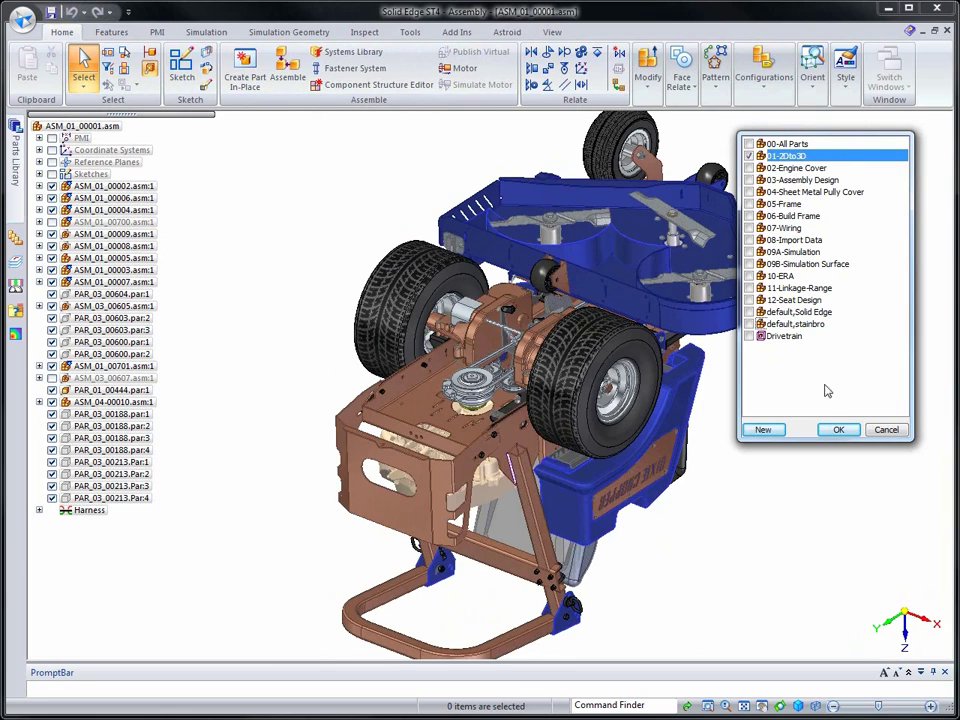
left_click(838, 429)
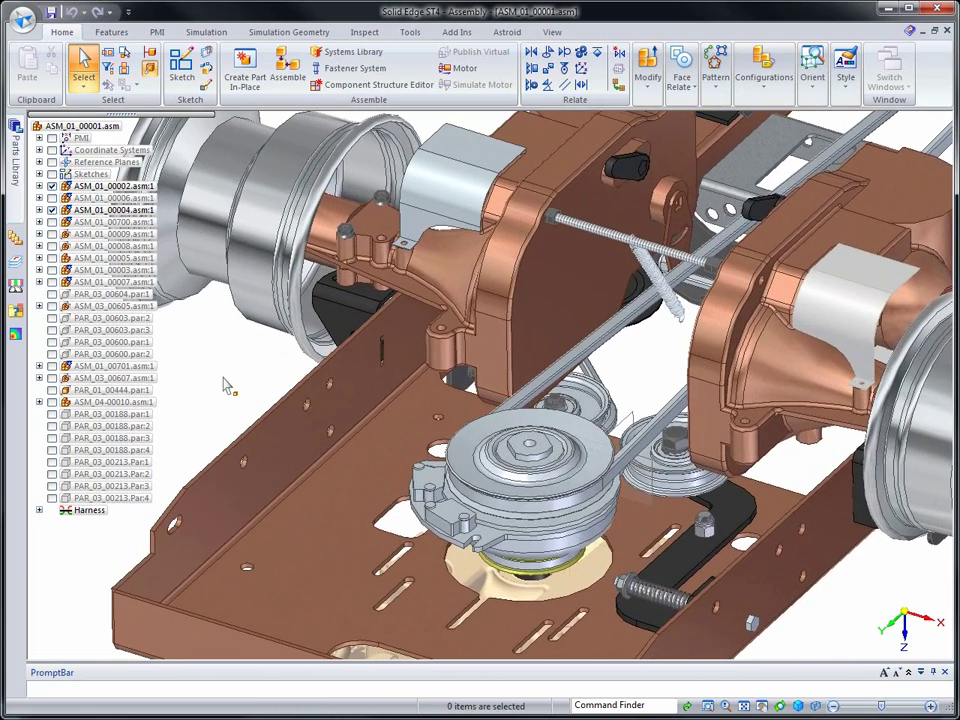
- Open transaxle_bracket.SLDPRT from the 2D_3D_2D folder as a new part, accepting the SolidWorks import options
left_click(22, 20)
left_click(50, 78)
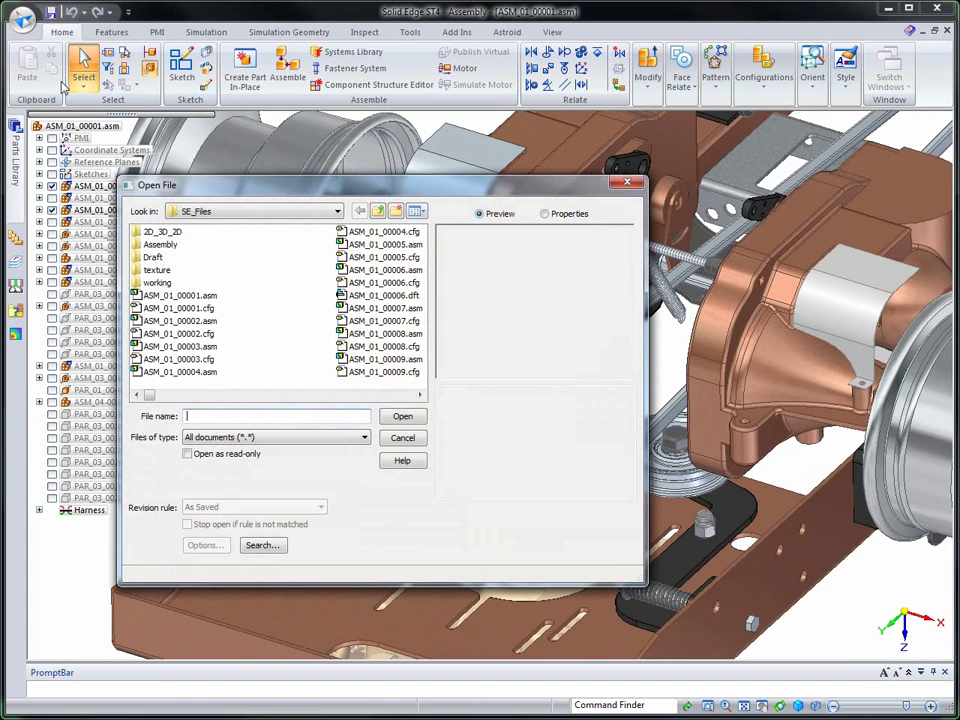
double_click(163, 234)
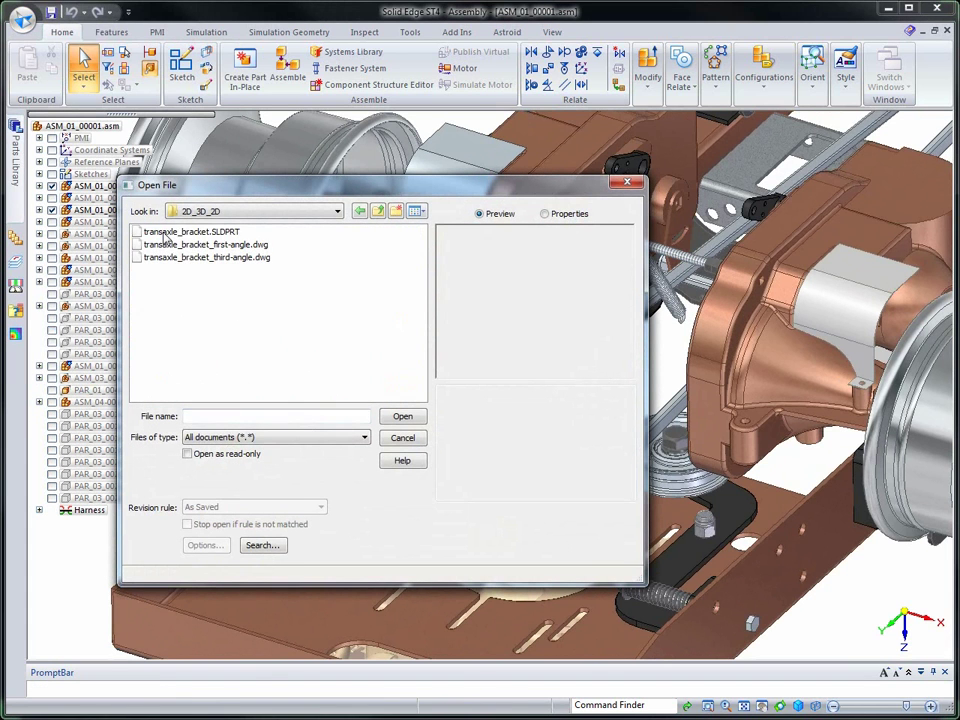
left_click(162, 233)
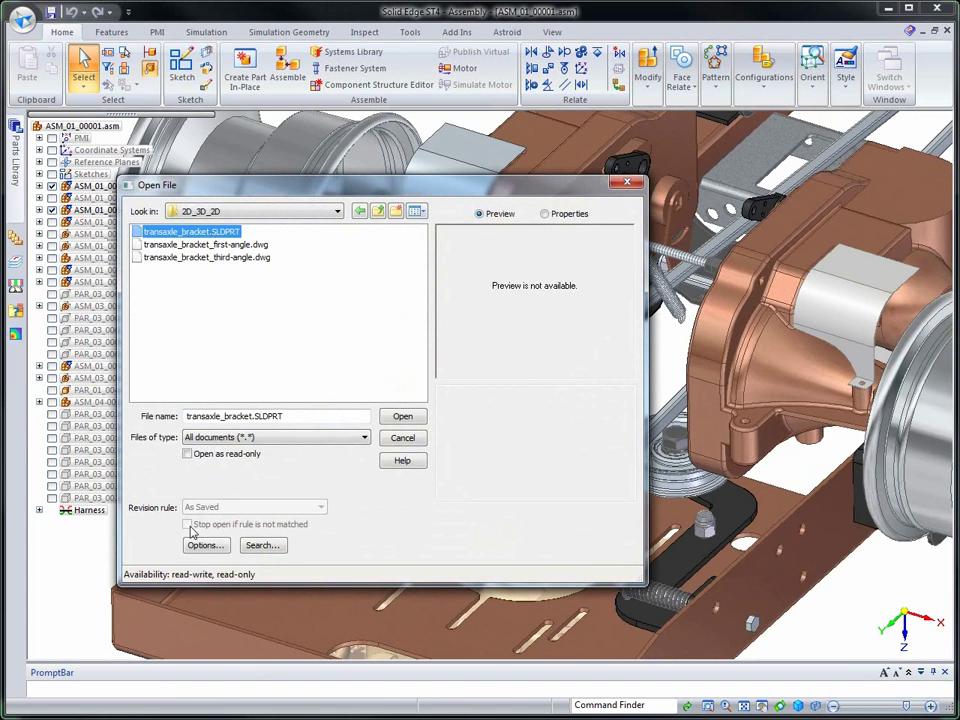
left_click(205, 546)
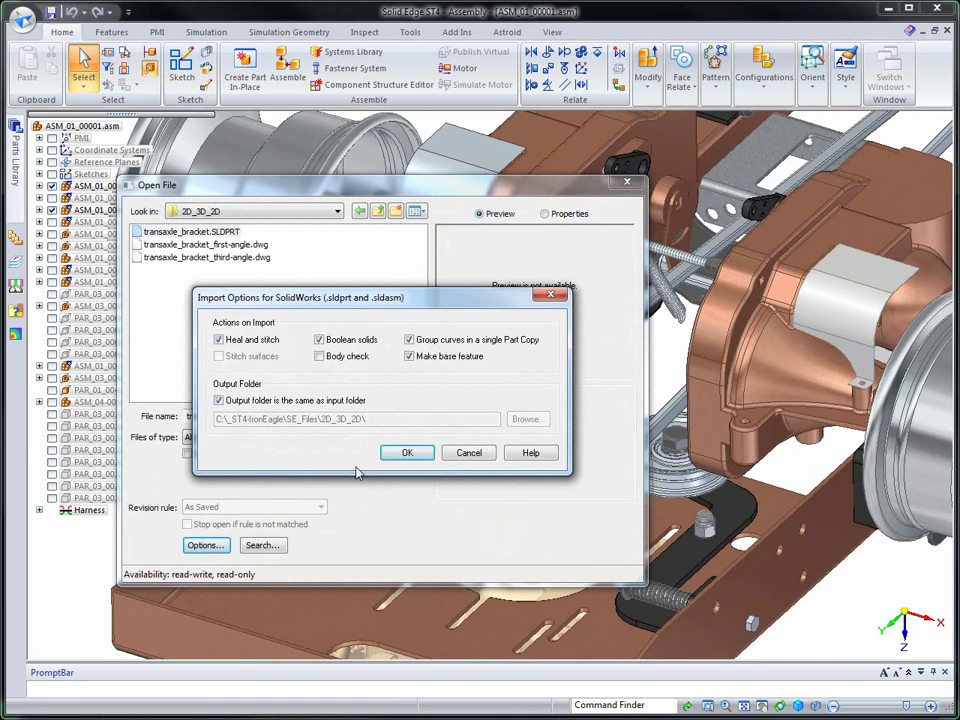
left_click(412, 452)
left_click(414, 421)
left_click(404, 405)
left_click(545, 484)
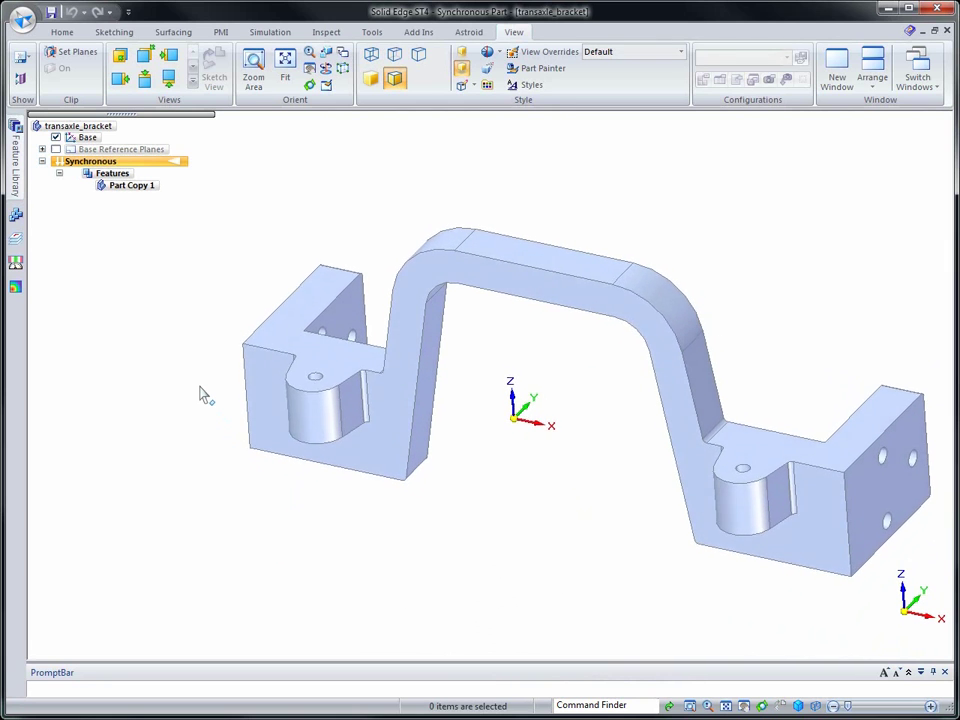
- Round the two outer vertical front edges of the bracket with a 3 mm radius
right_click(133, 292)
left_click(132, 330)
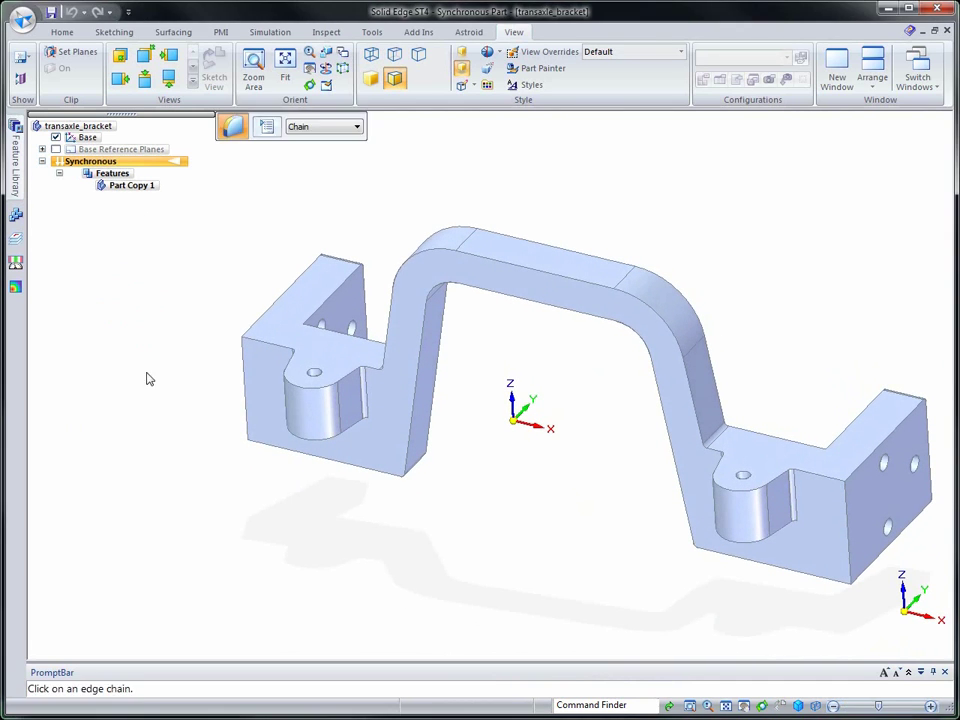
left_click(242, 364)
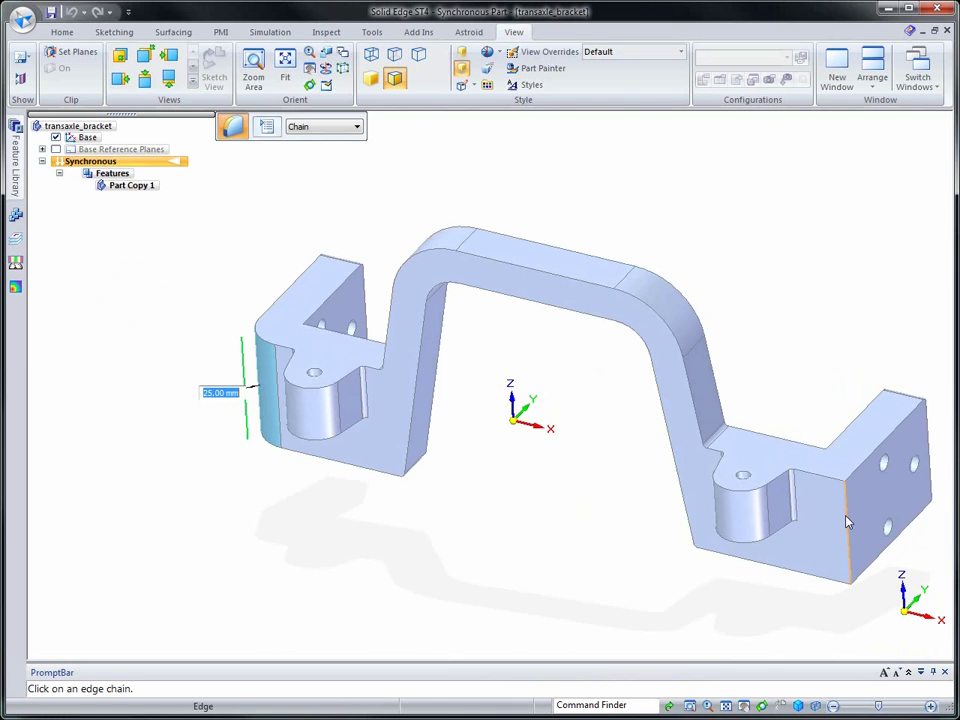
left_click(845, 521)
type("3")
key("Return")
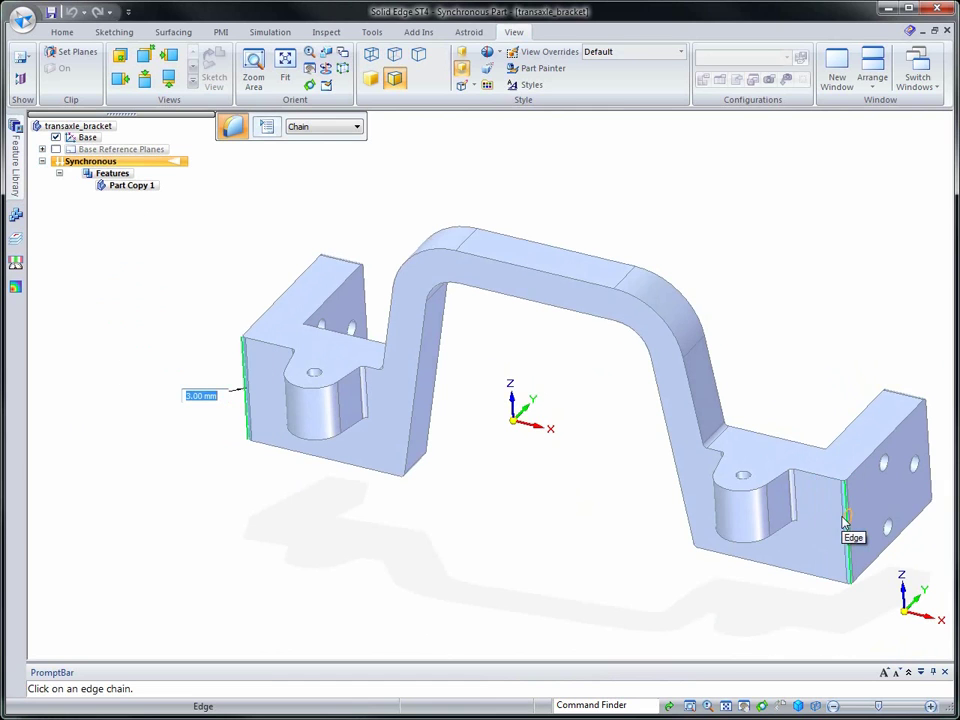
right_click(520, 594)
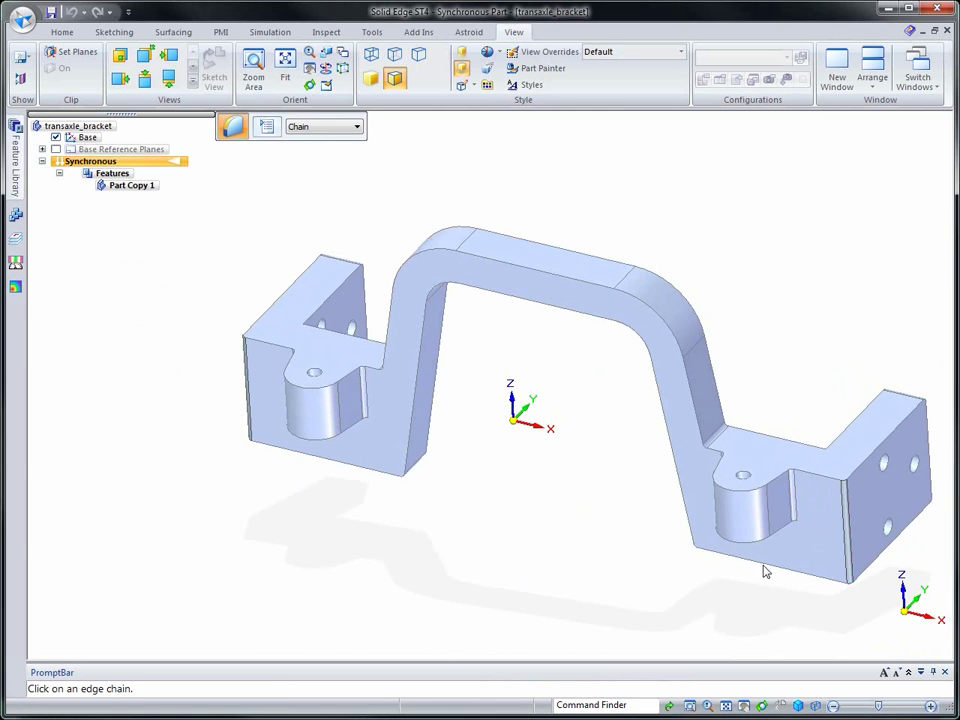
- Round the edges around the bracket's front face and the lower edge chains of both bosses with a 3 mm radius
left_click(821, 481)
right_click(530, 575)
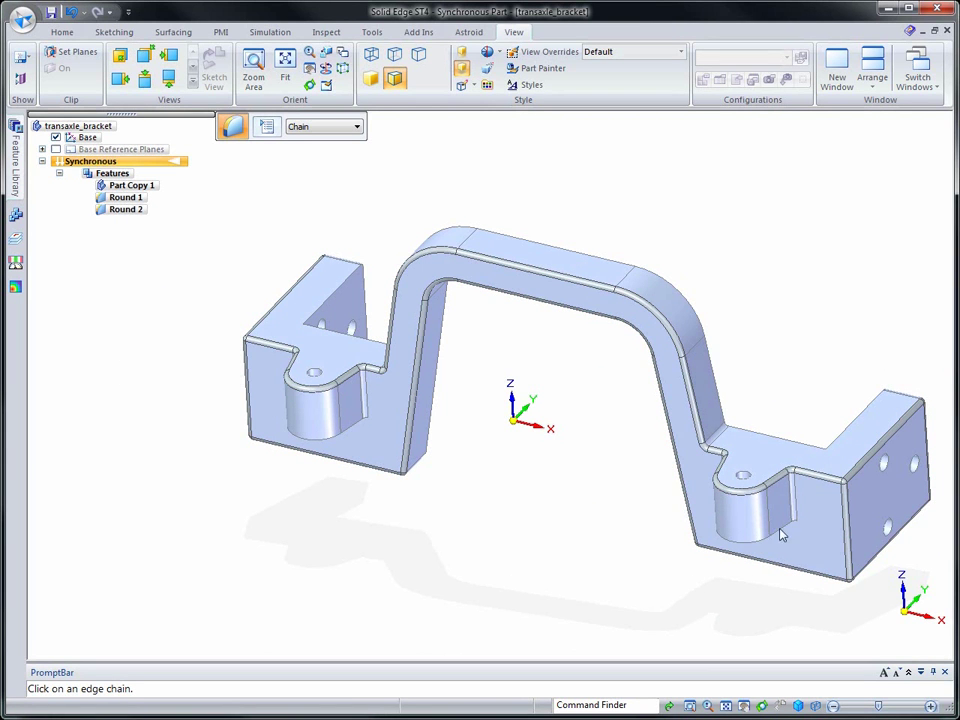
left_click(740, 537)
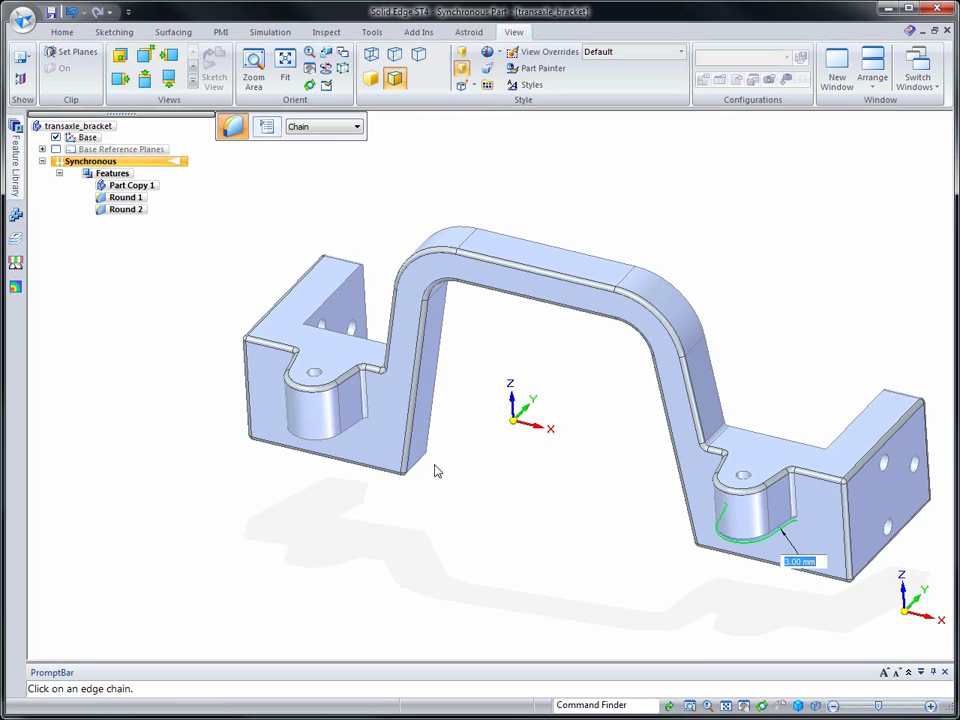
left_click(345, 432)
right_click(336, 501)
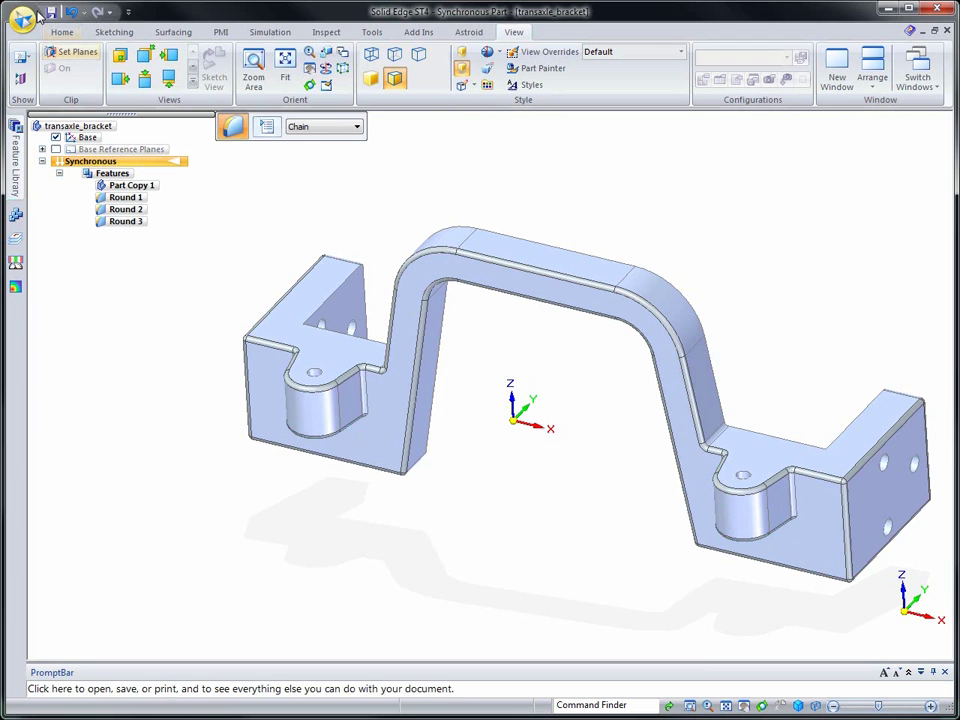
- Save the bracket as transaxle_bracket.par in the 2D_3D_2D folder and close the part
left_click(51, 12)
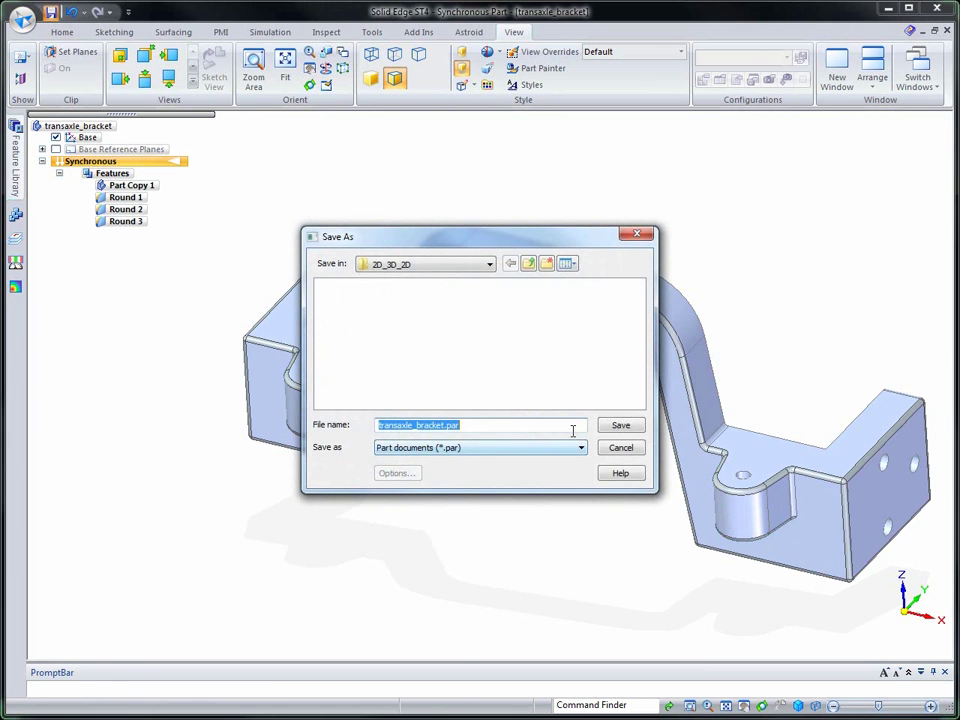
left_click(622, 428)
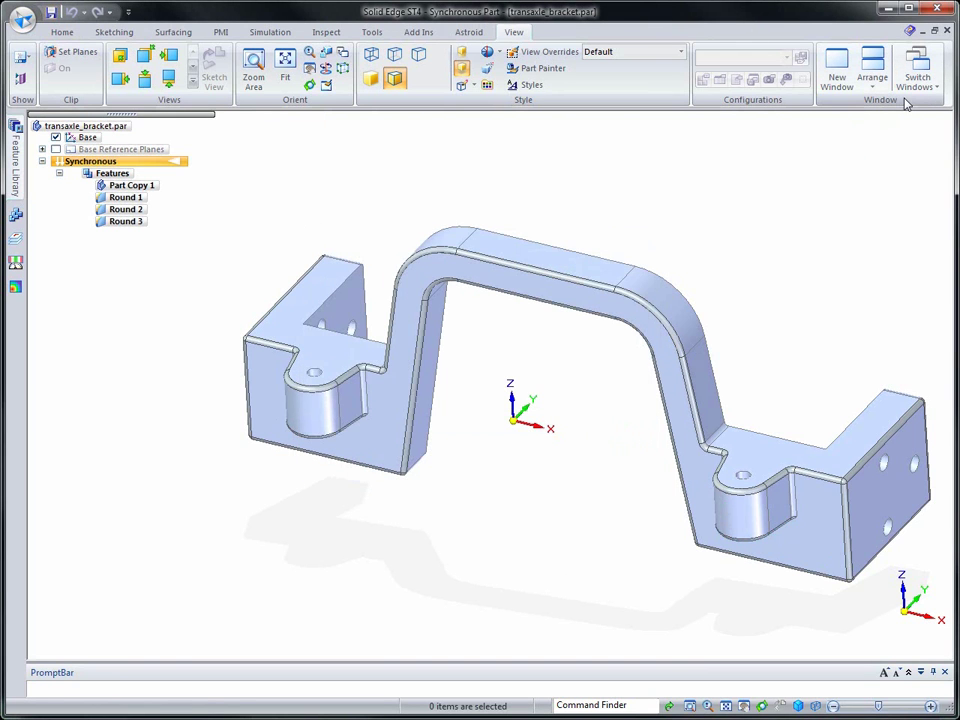
left_click(946, 31)
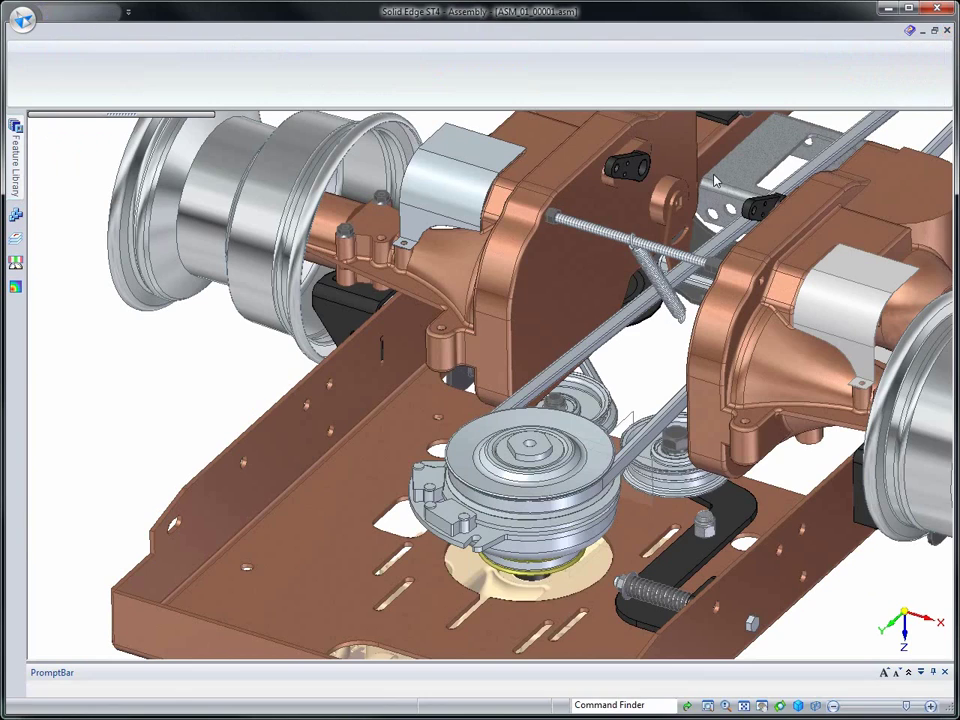
- Choose transaxle_bracket_first-angle.dwg as the file to open and preview its drawing in the AutoCAD translation wizard
left_click(20, 20)
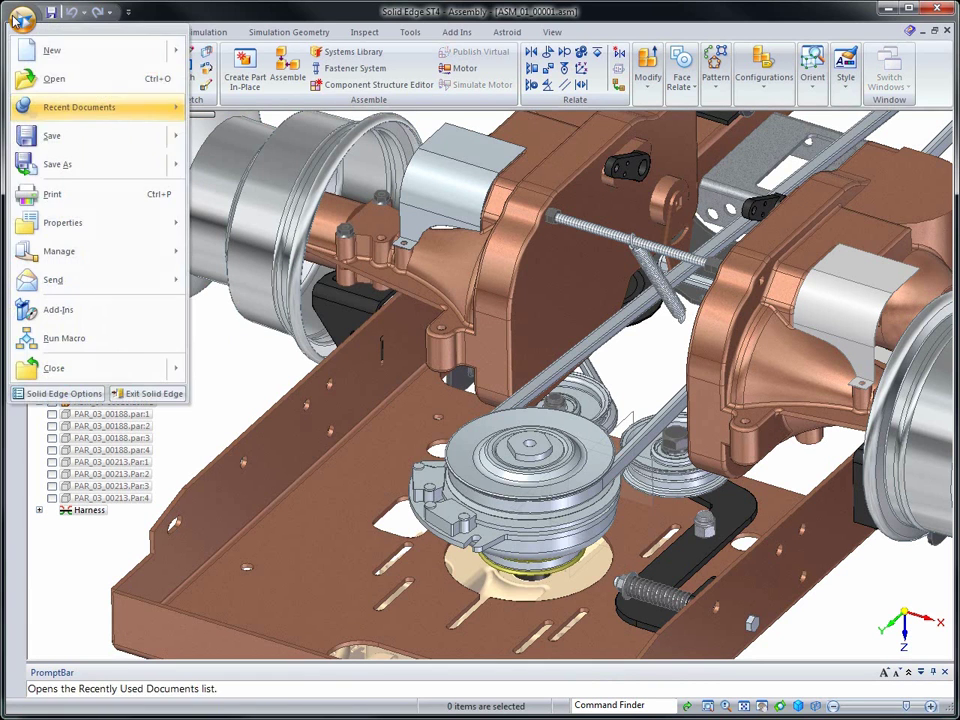
left_click(45, 79)
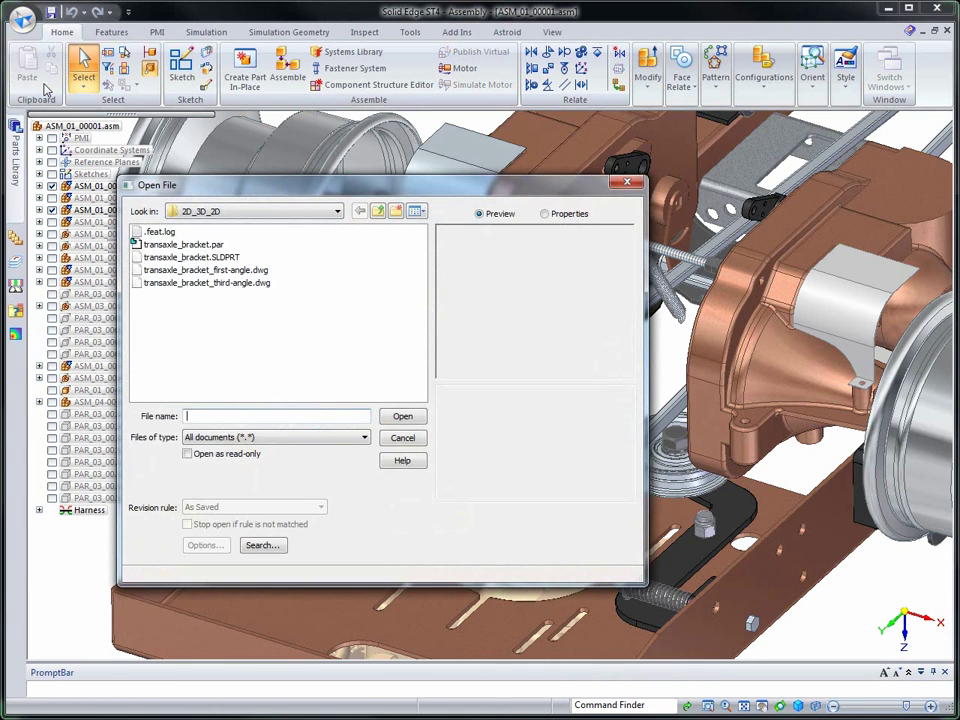
left_click(200, 270)
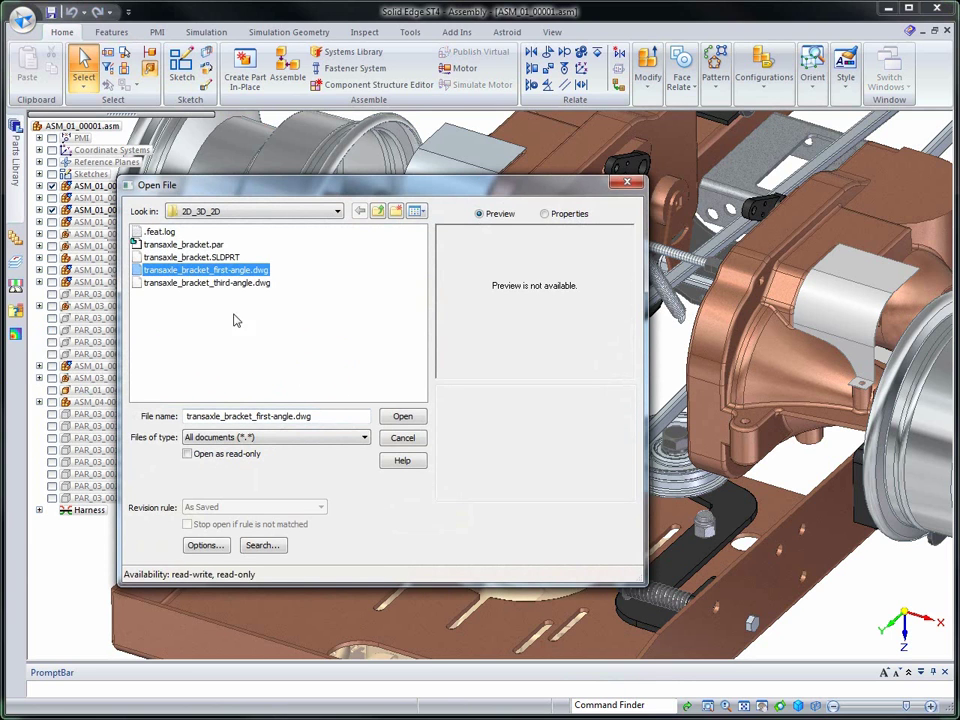
left_click(205, 545)
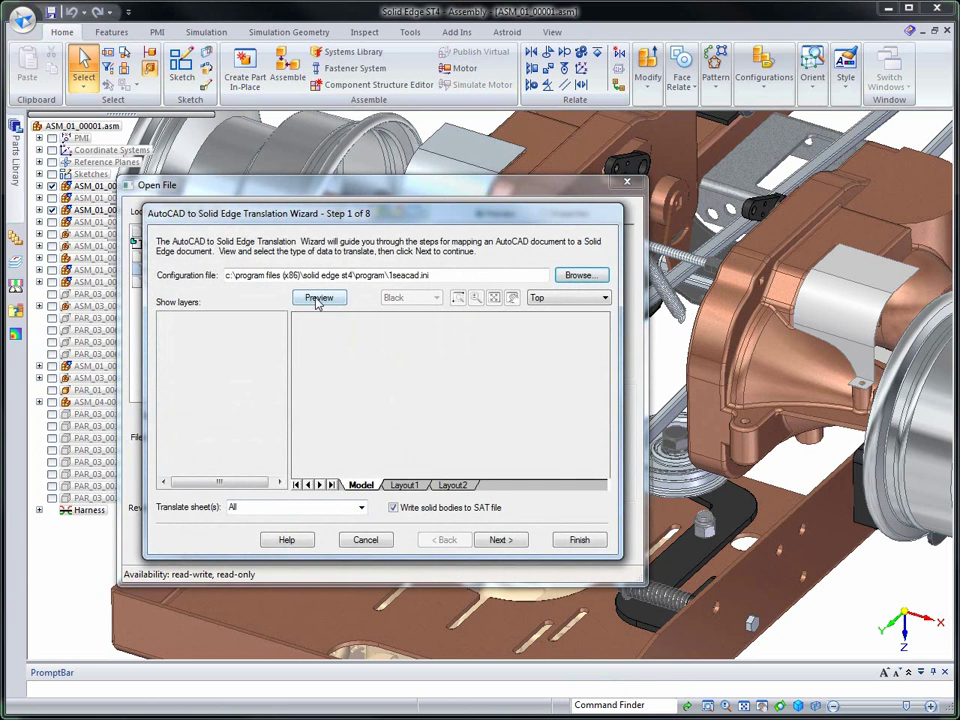
left_click(318, 298)
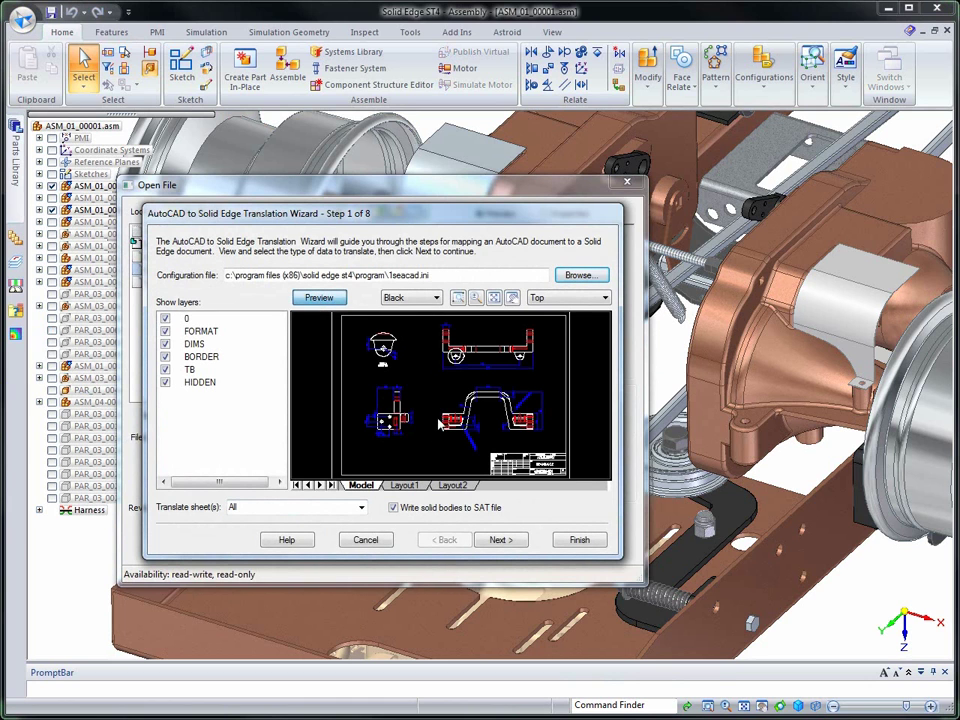
left_click_drag(433, 330, 480, 376)
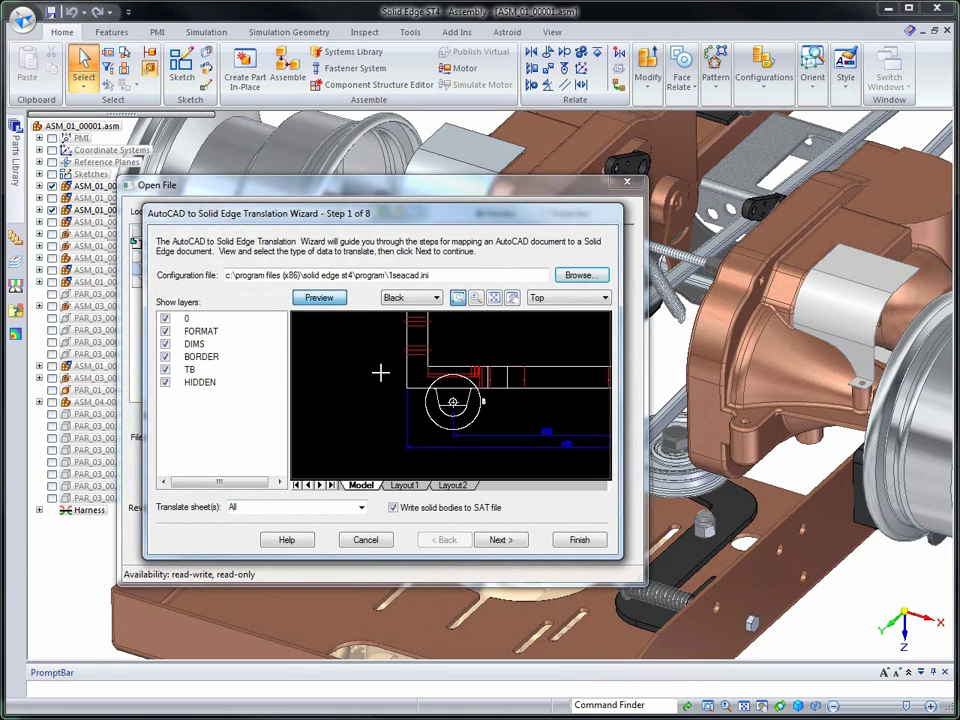
left_click(492, 298)
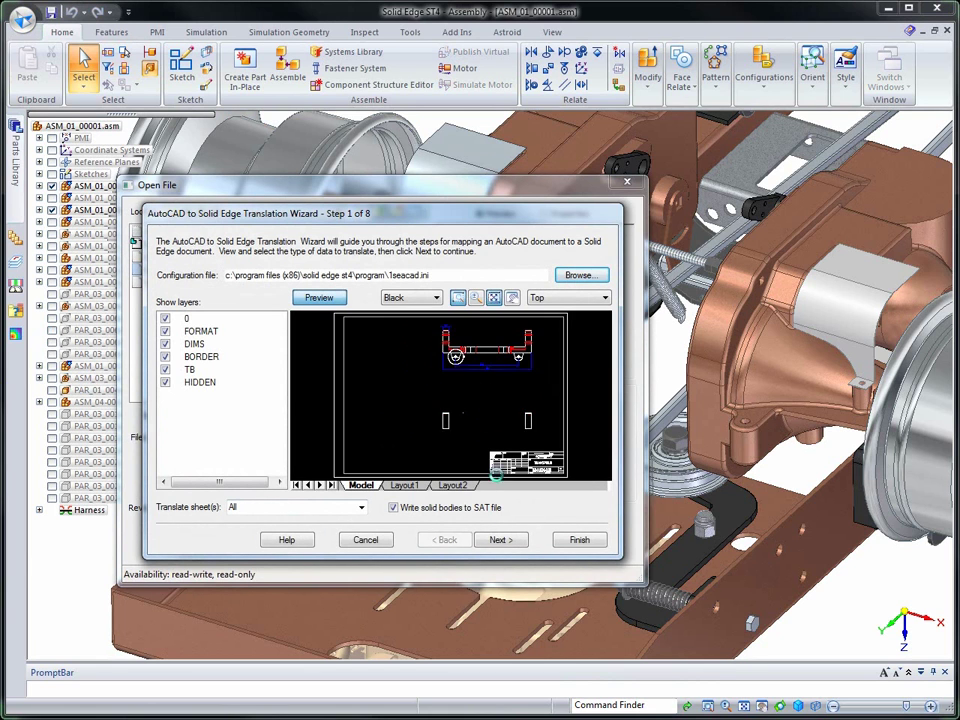
- Accept the AutoCAD translation settings, with millimeters as units and AutoCAD colors maintained, and open the first-angle drawing
left_click(502, 545)
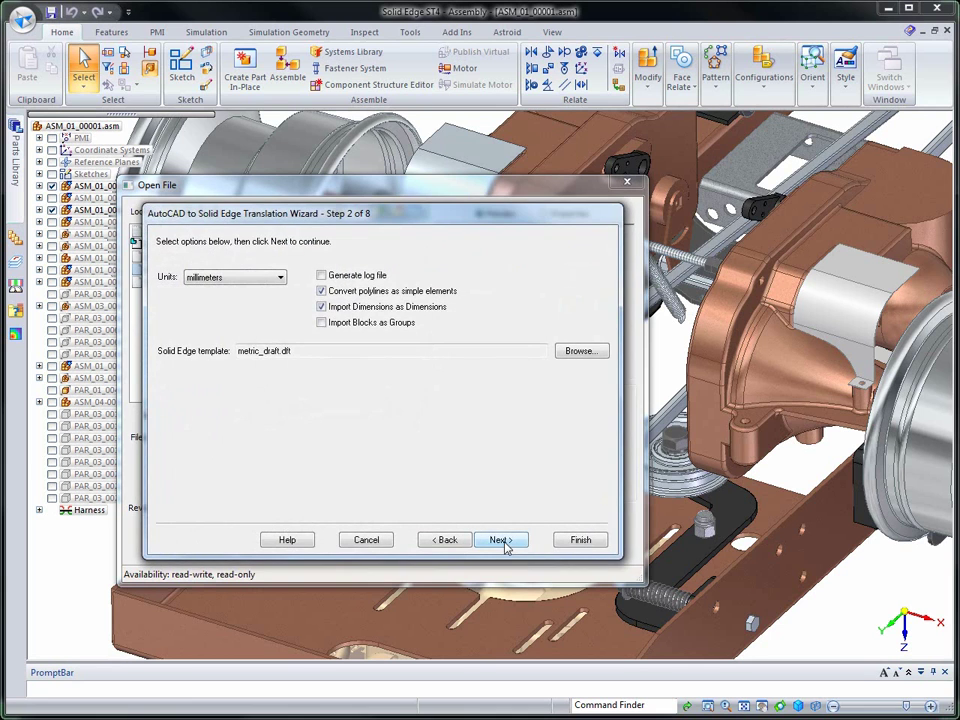
left_click(500, 540)
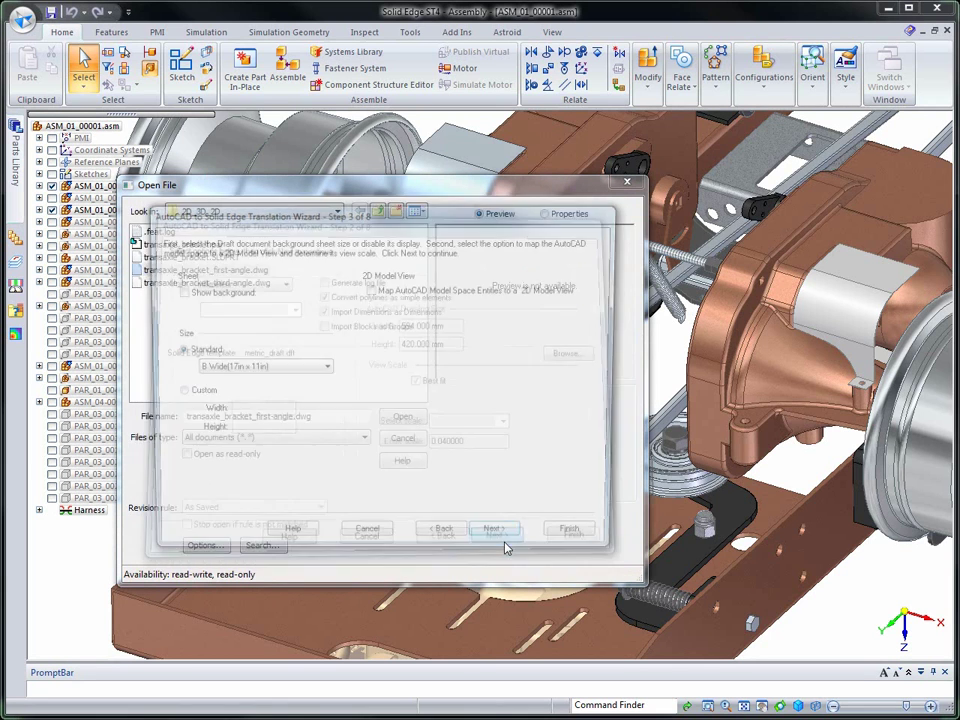
left_click(500, 540)
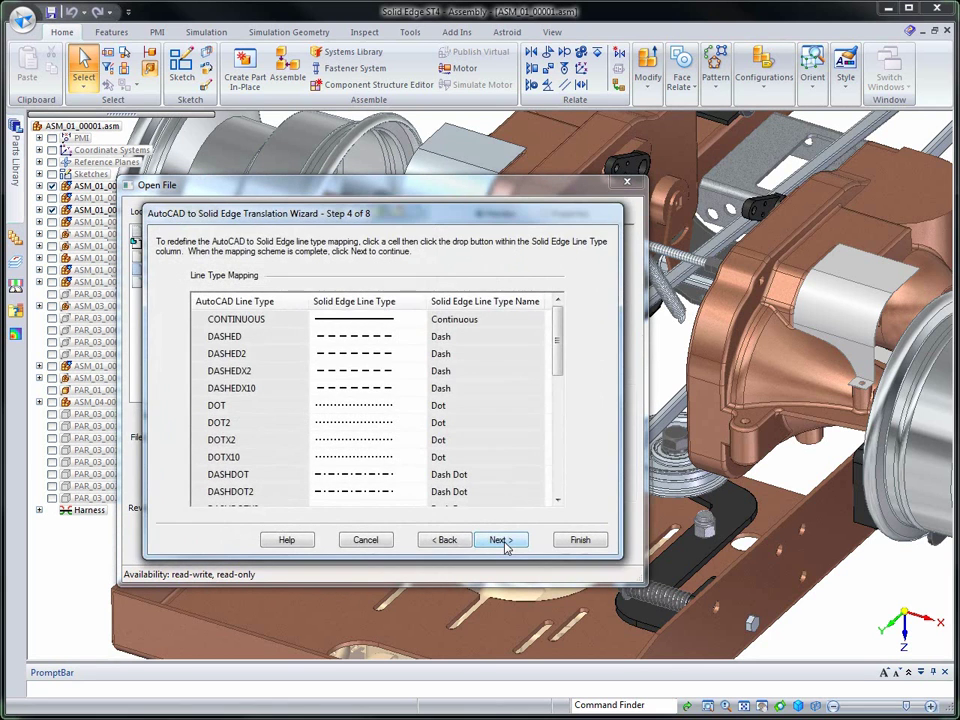
left_click(500, 540)
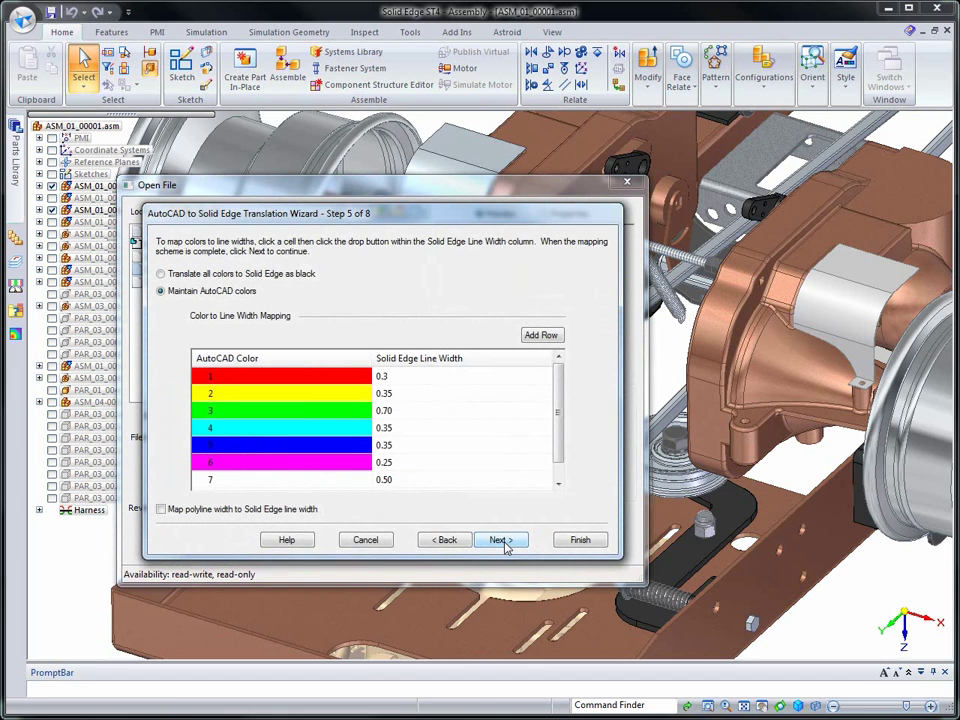
left_click(504, 542)
left_click(580, 541)
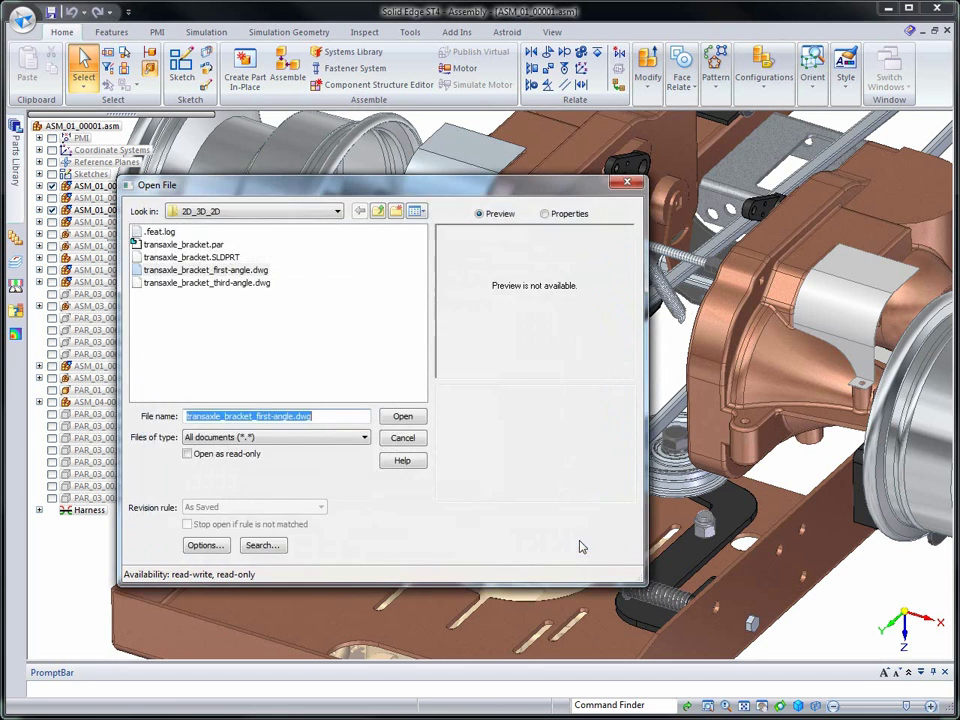
left_click(389, 417)
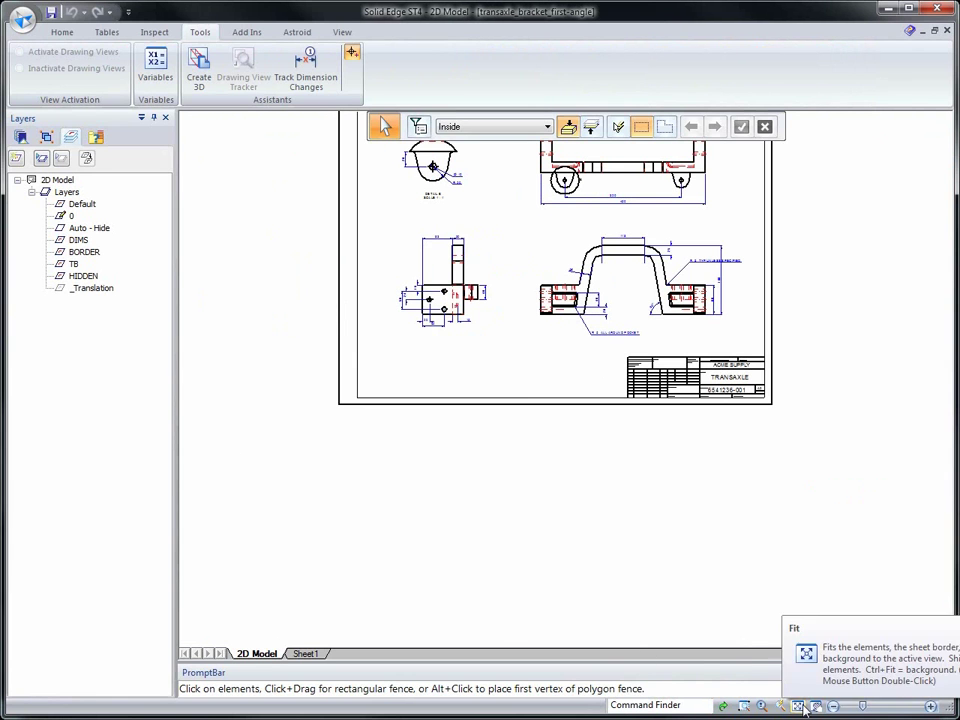
left_click(797, 705)
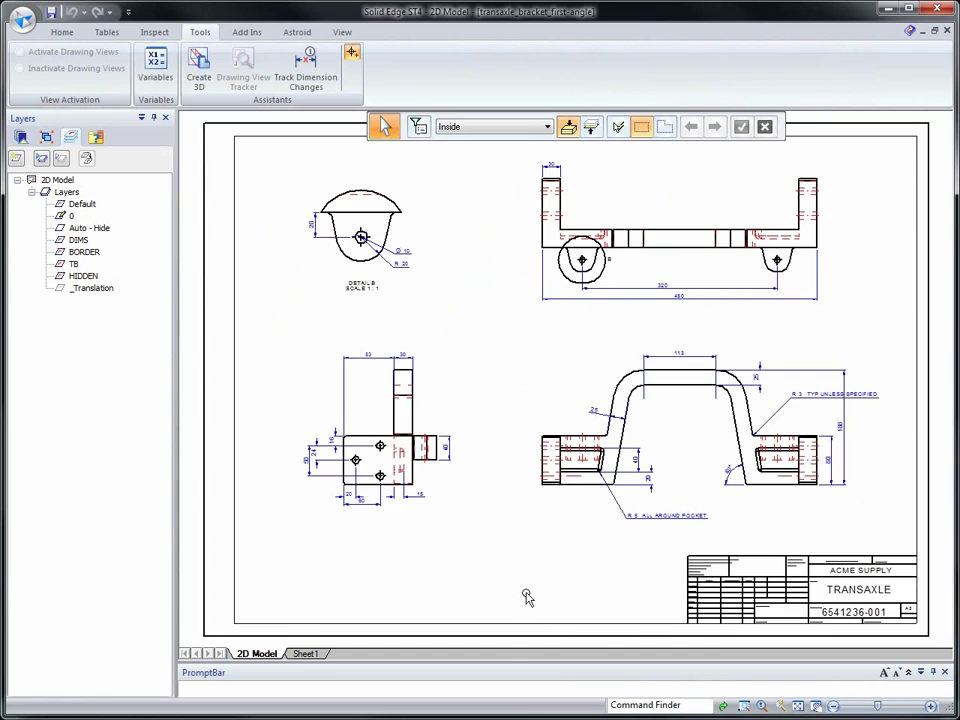
- Check the drawing scale noted in the title block
scroll(683, 694, "up", 9)
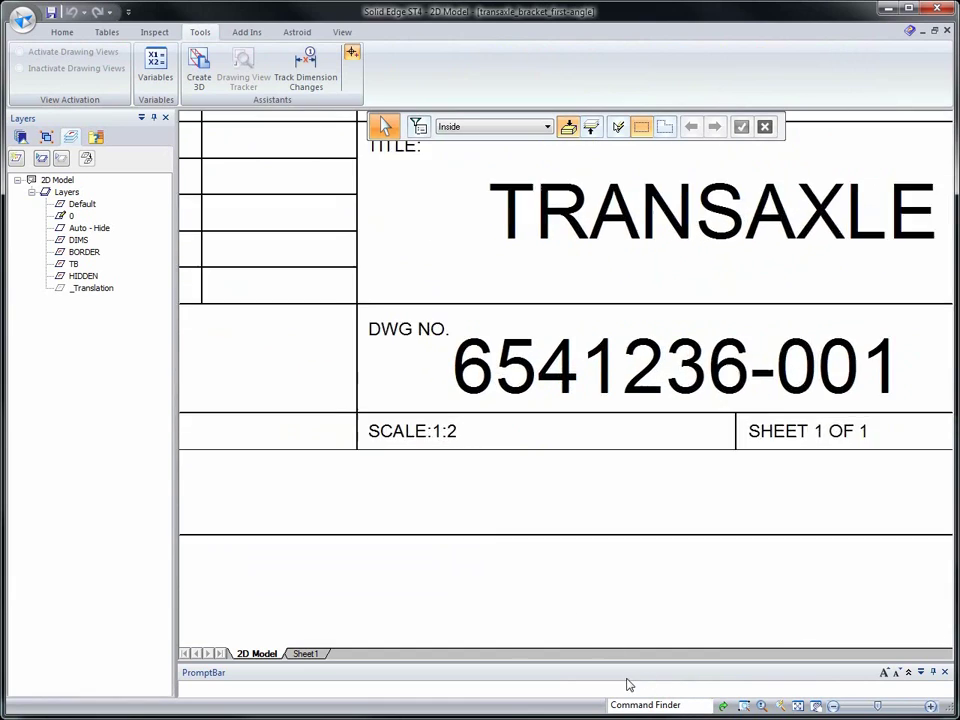
scroll(561, 628, "up", 8)
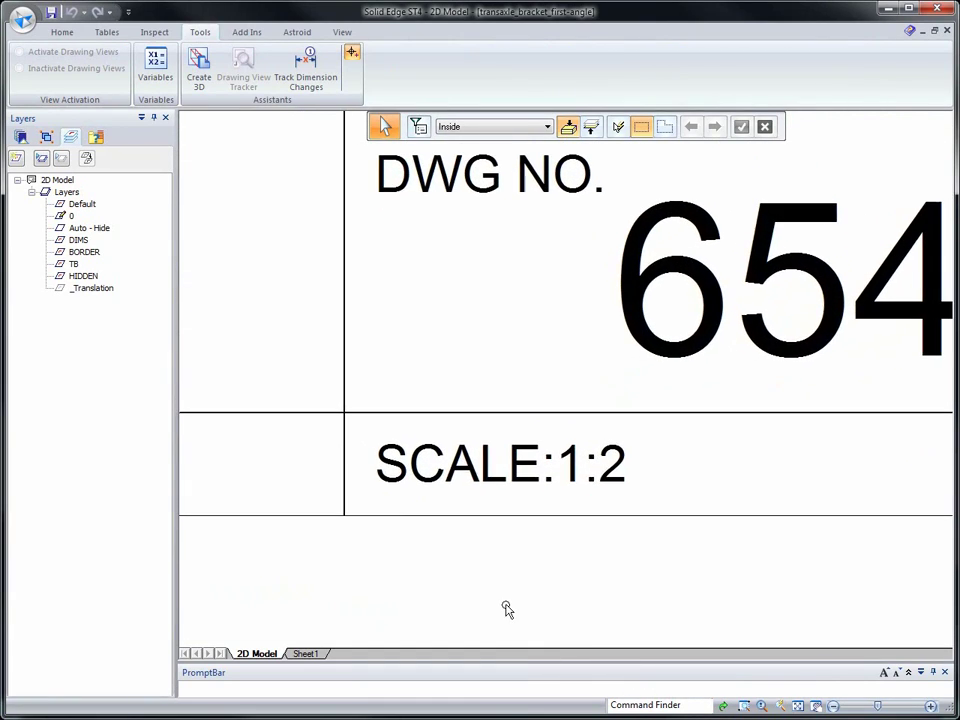
scroll(506, 609, "down", 8)
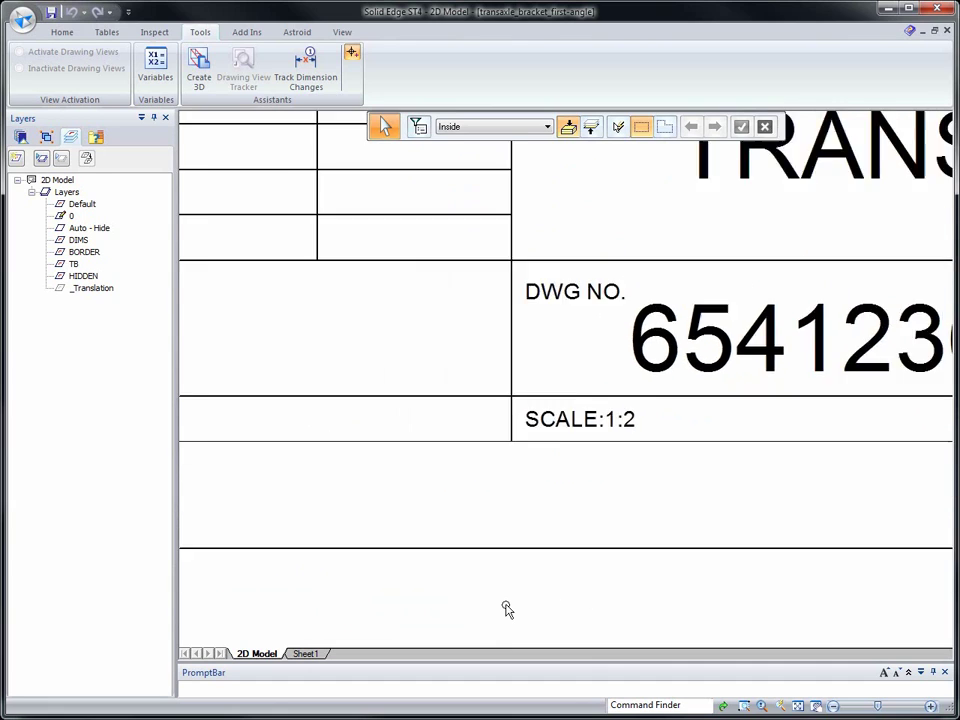
scroll(506, 609, "down", 4)
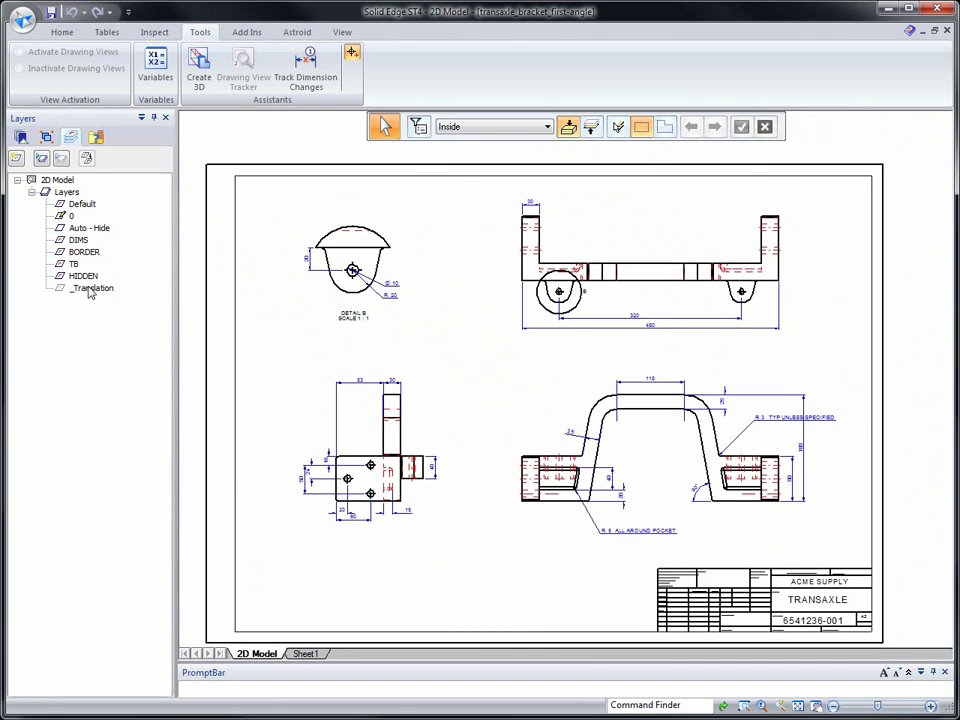
- Hide the TB and BORDER layers of the drawing
left_click(73, 264)
left_click(72, 251, "ctrl")
left_click(61, 159)
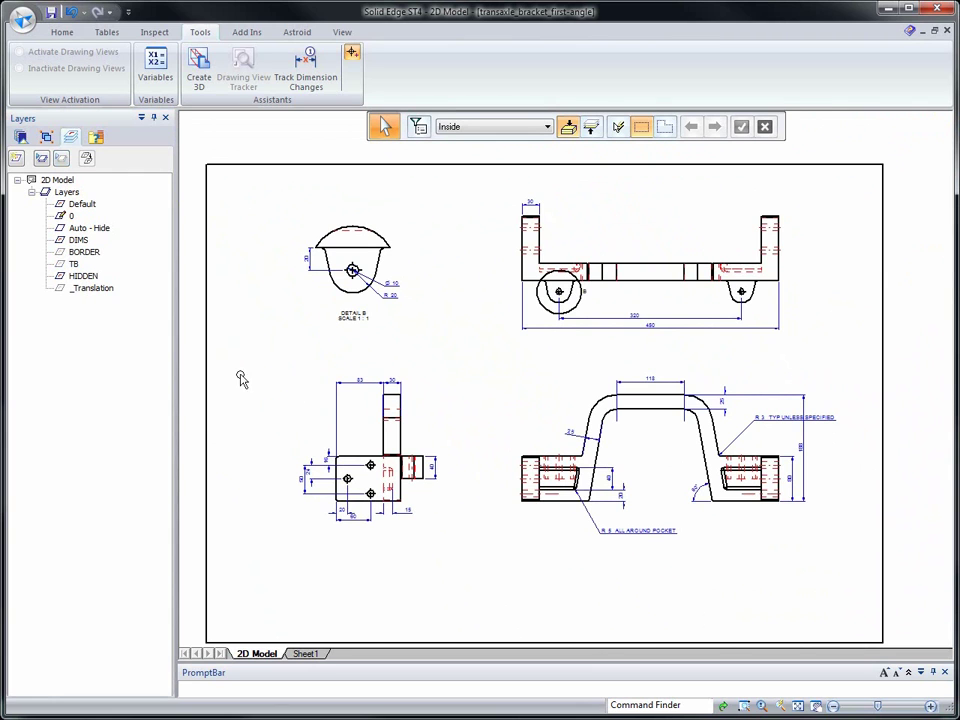
- Move the detail circle around the upper view's boss to the Default layer and hide that layer
left_click(541, 306)
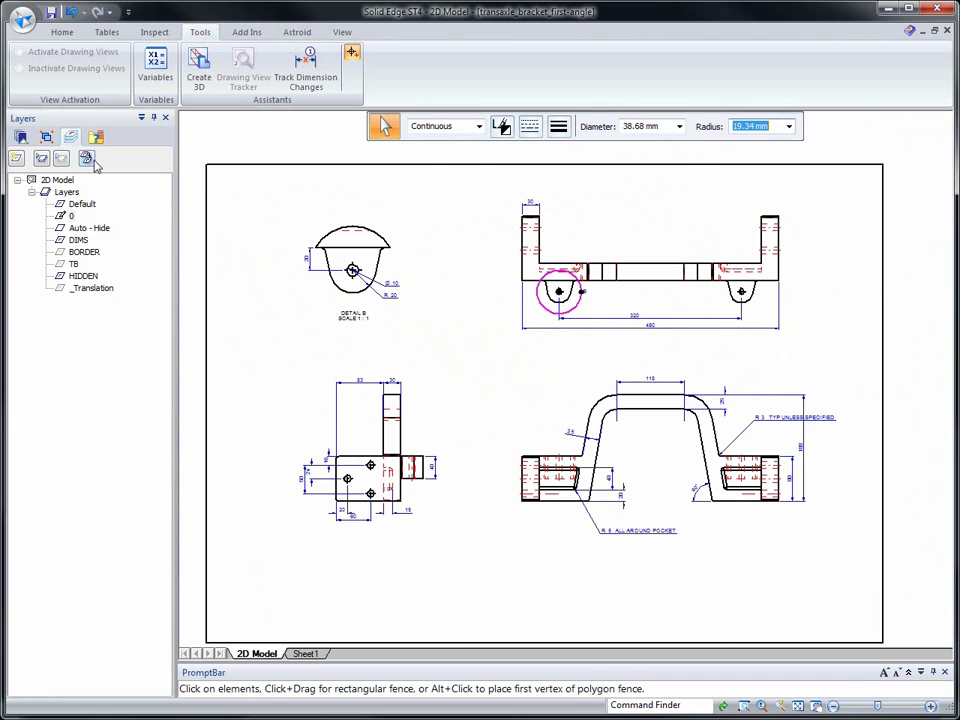
left_click(87, 159)
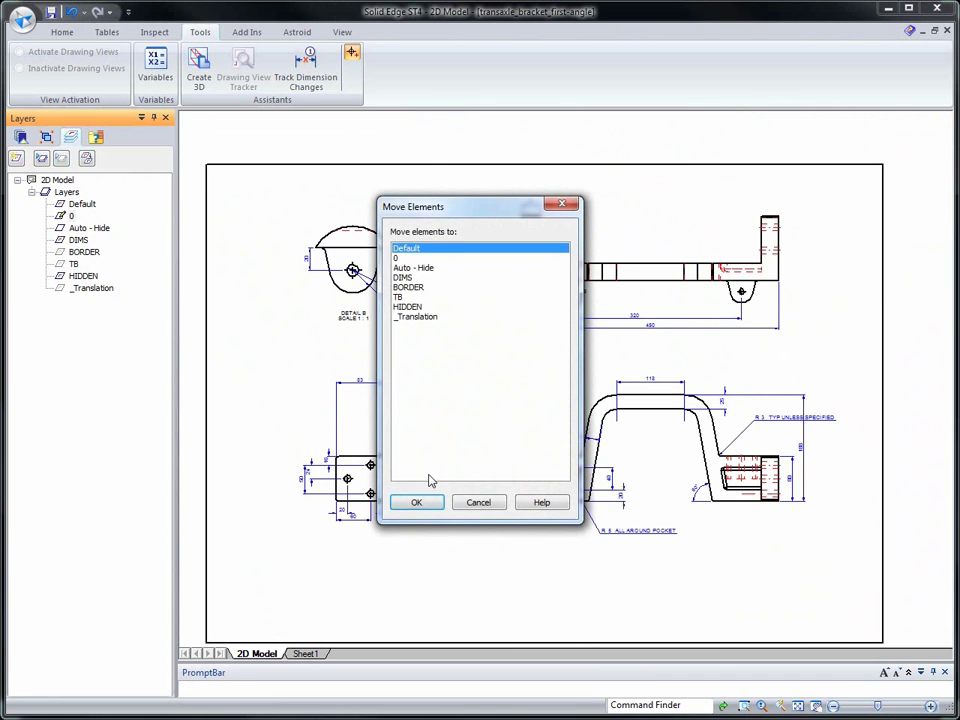
left_click(419, 502)
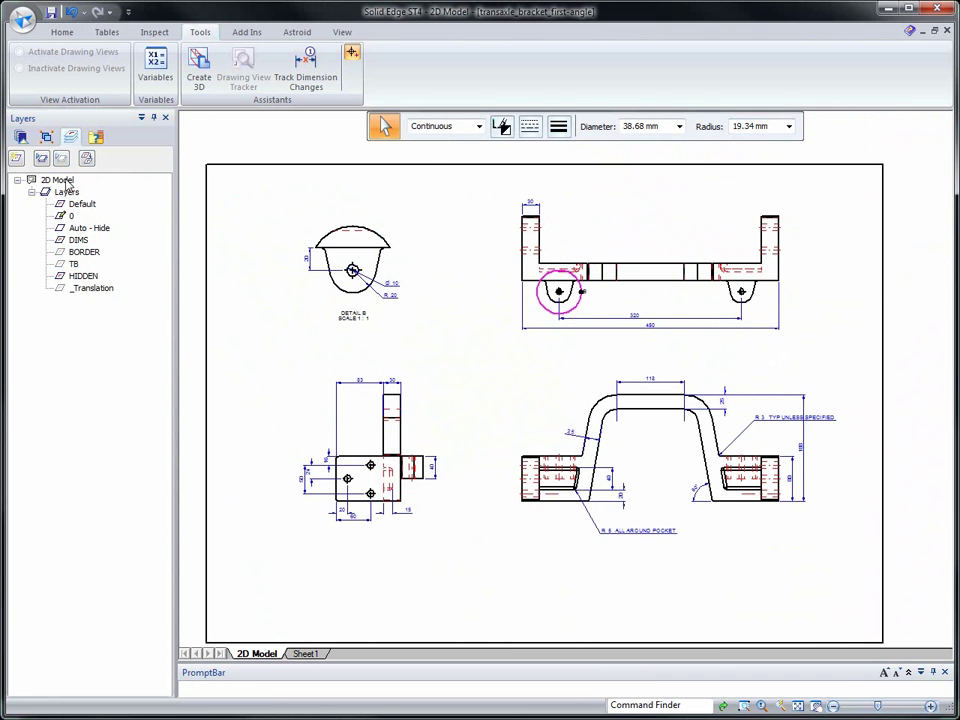
left_click(422, 352)
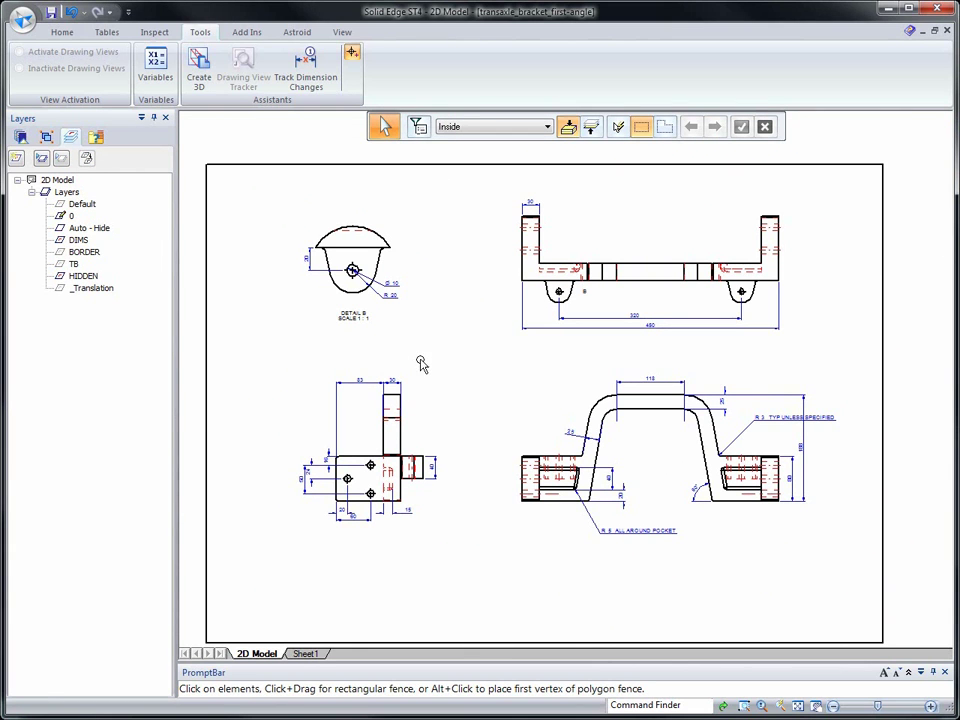
- Start Create 3D and choose the existing file transaxle_bracket.par from the 2D_3D_2D folder as the target
left_click(198, 72)
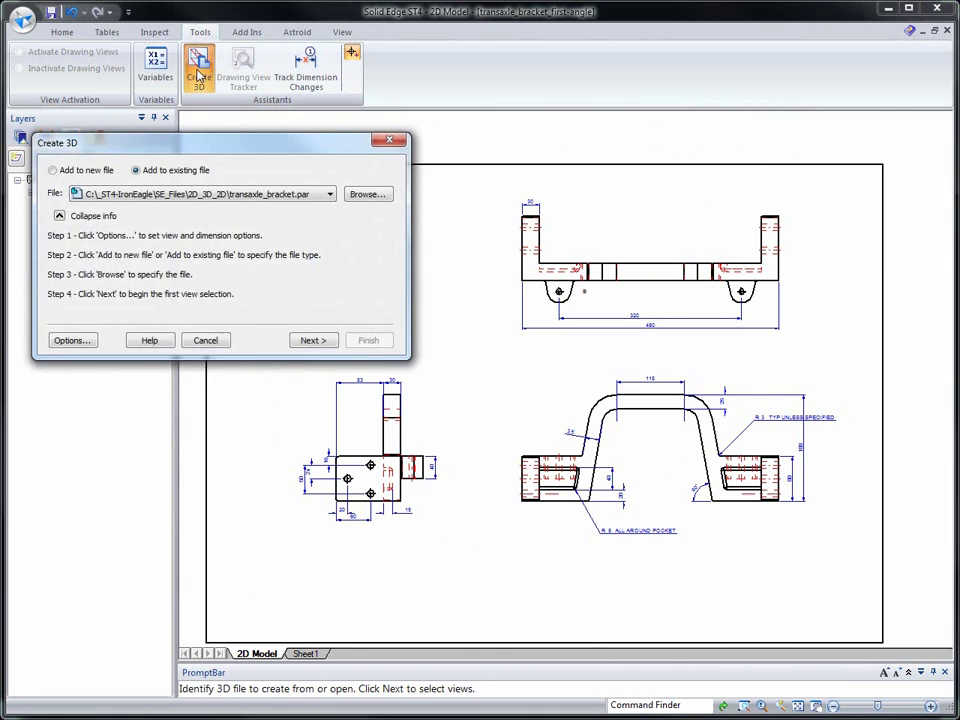
left_click(365, 194)
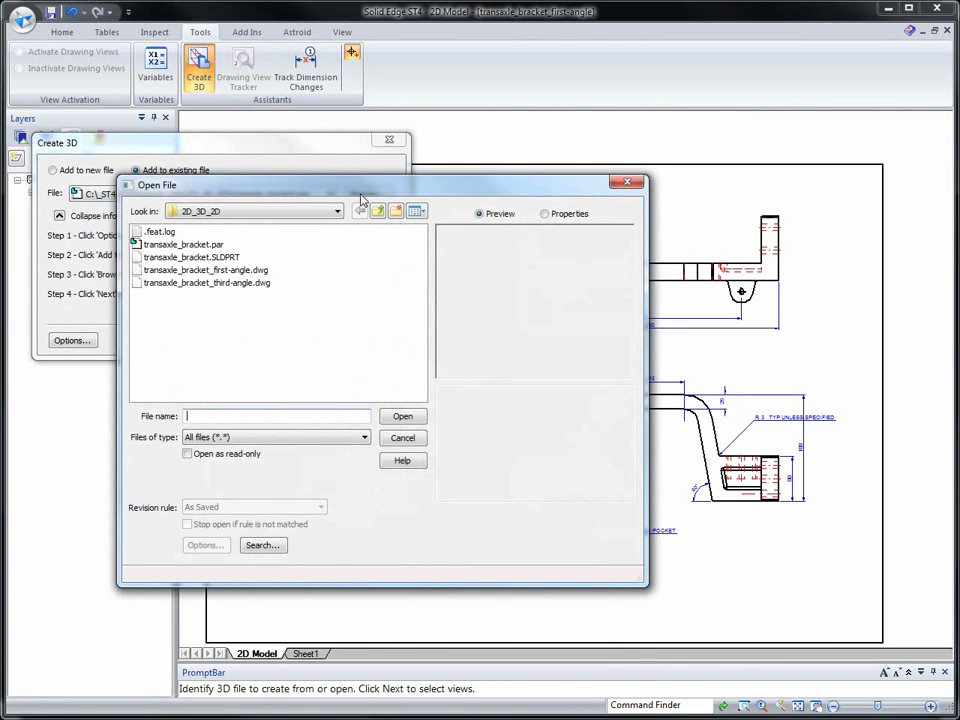
left_click(193, 246)
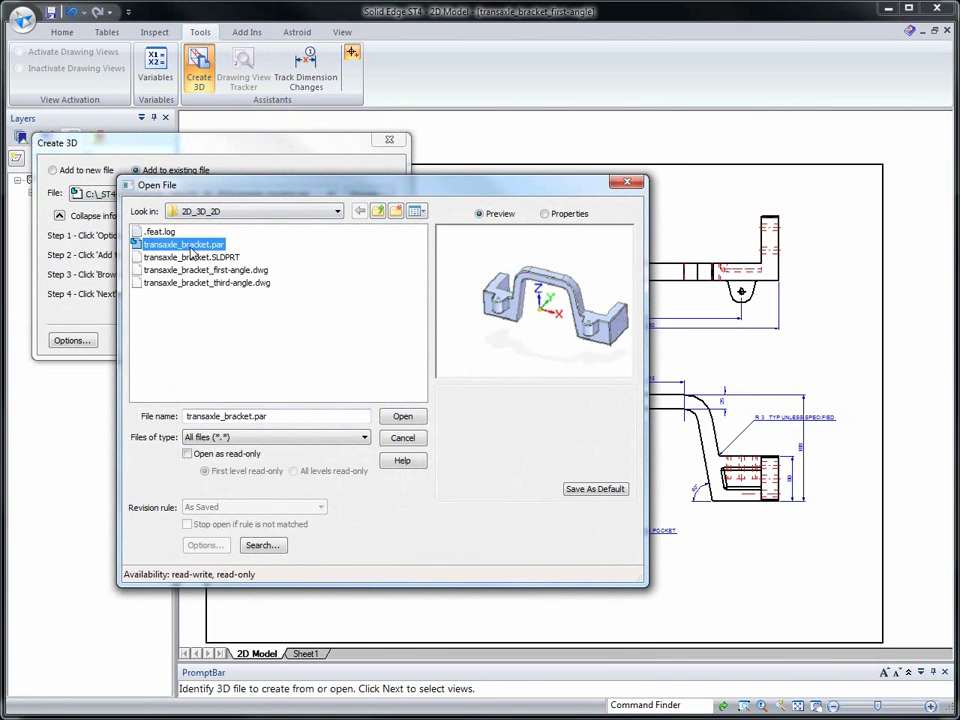
left_click(400, 419)
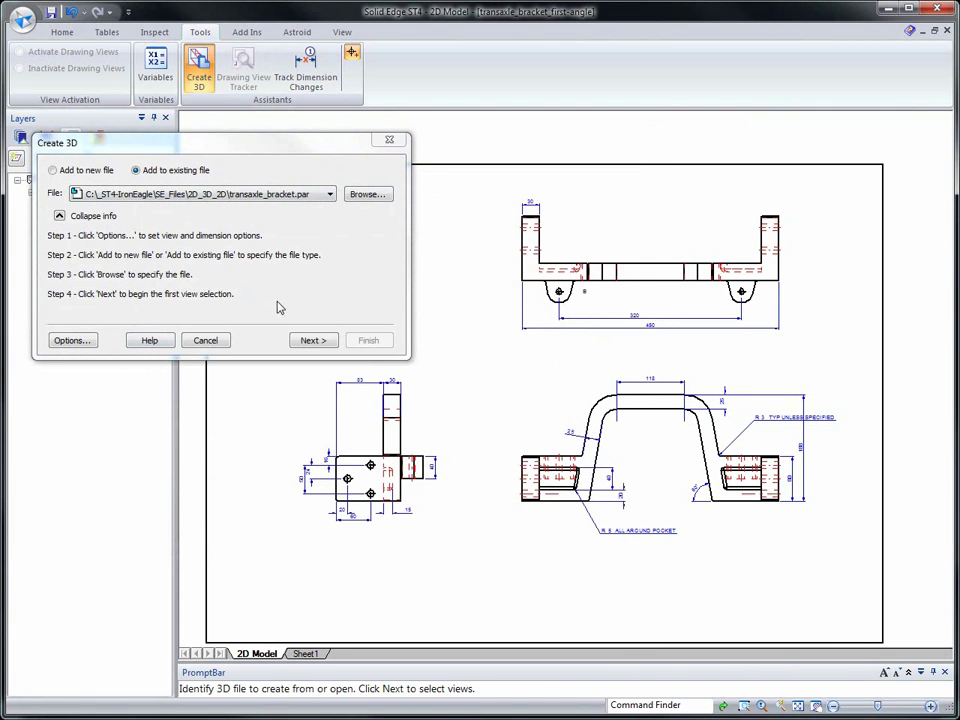
- Proceed to the view properties and accept third-angle projection with linear, radial and angular dimensions included
left_click(312, 340)
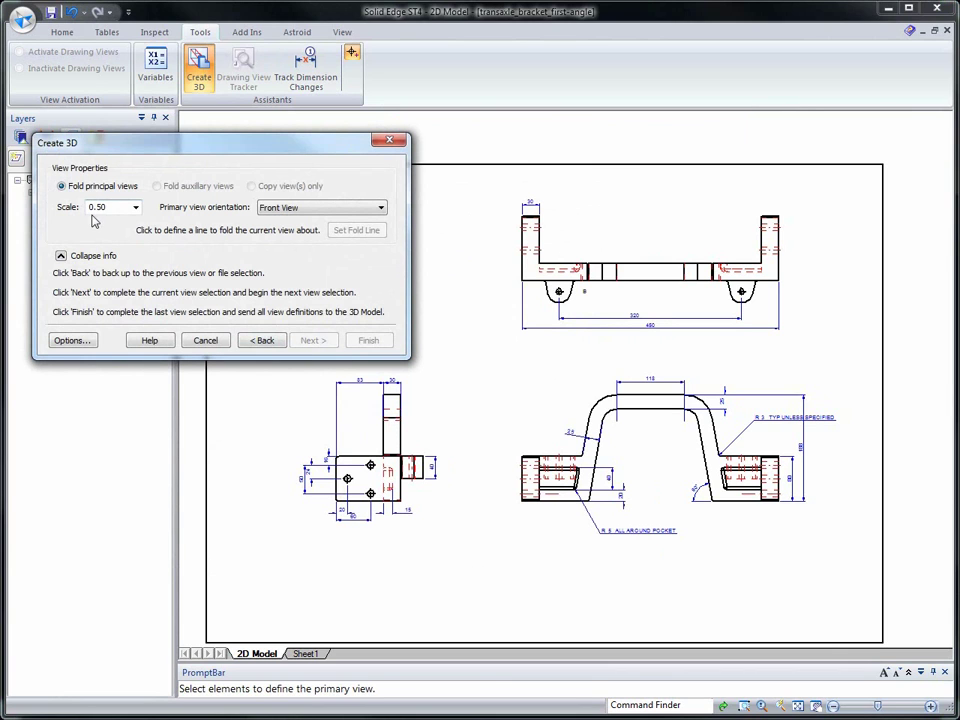
left_click(70, 341)
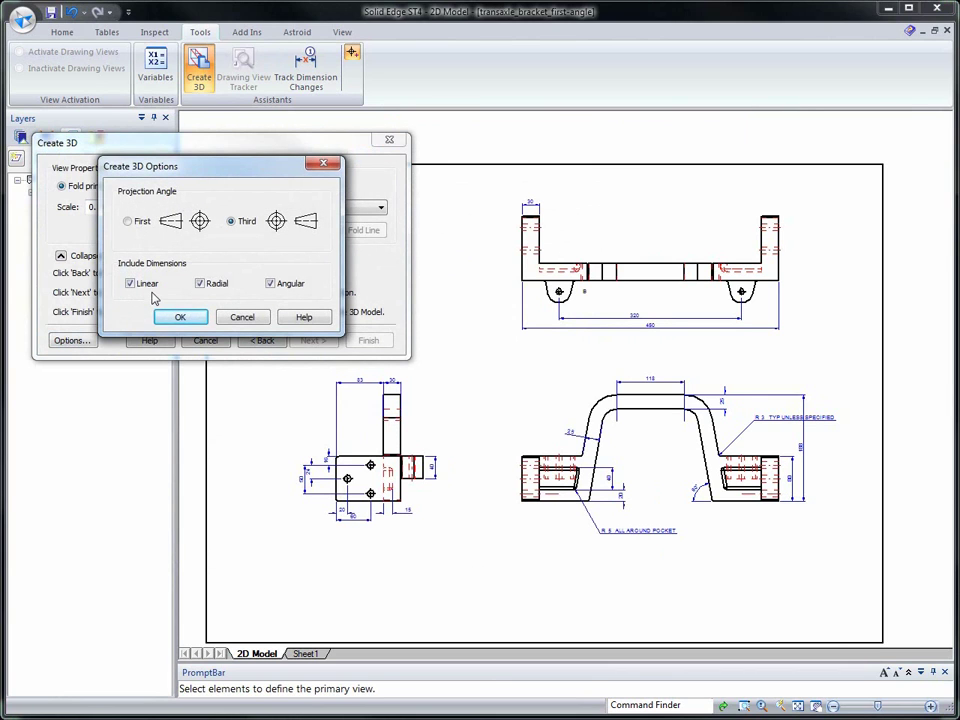
left_click(180, 319)
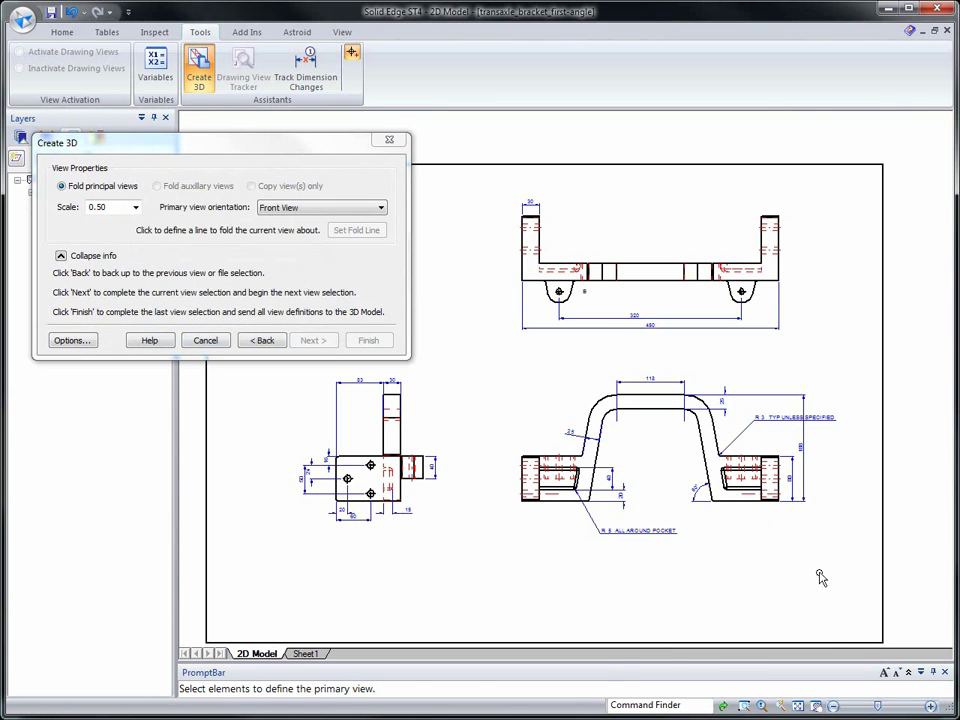
- Define the front view, the view above it and the side view with all their dimensions at scale 0.50, and send them to the 3D model
left_click(849, 566)
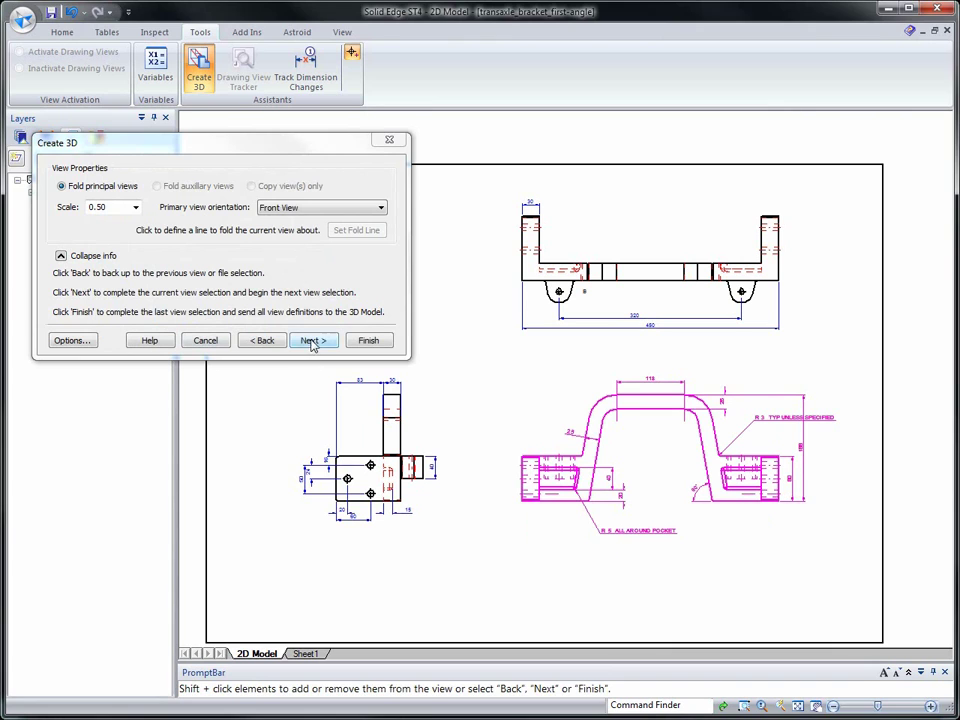
left_click(312, 341)
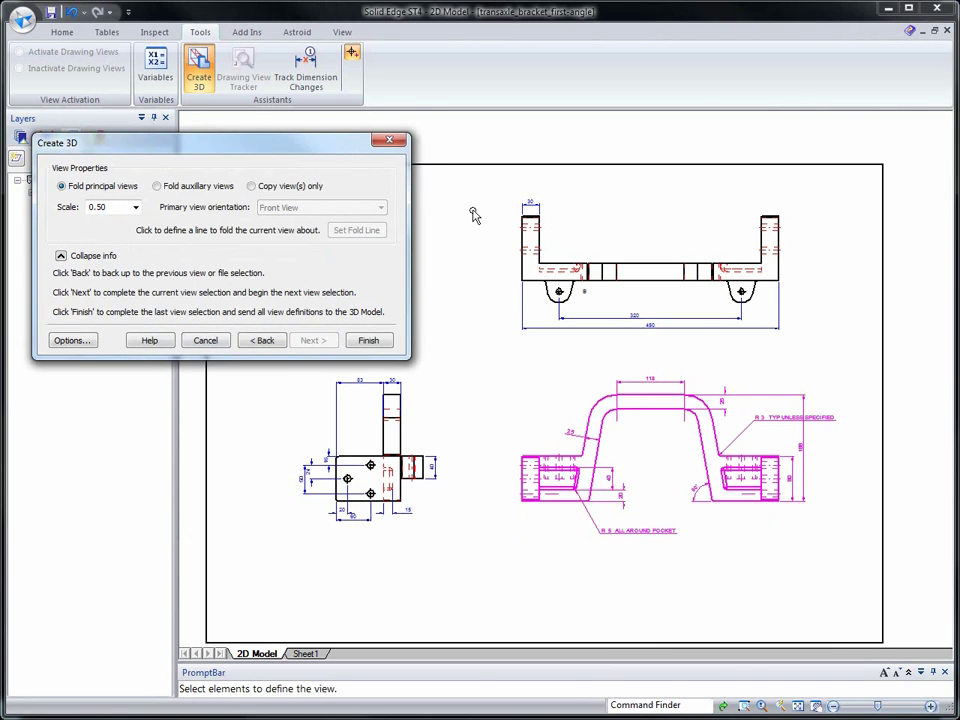
left_click(806, 357)
left_click(313, 340)
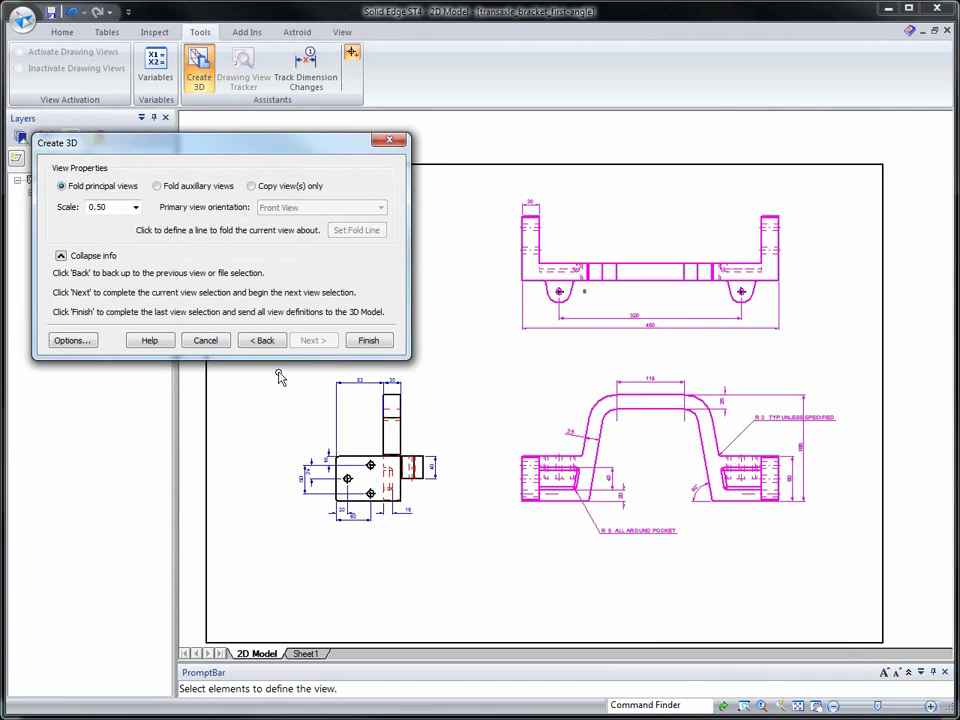
left_click(350, 396)
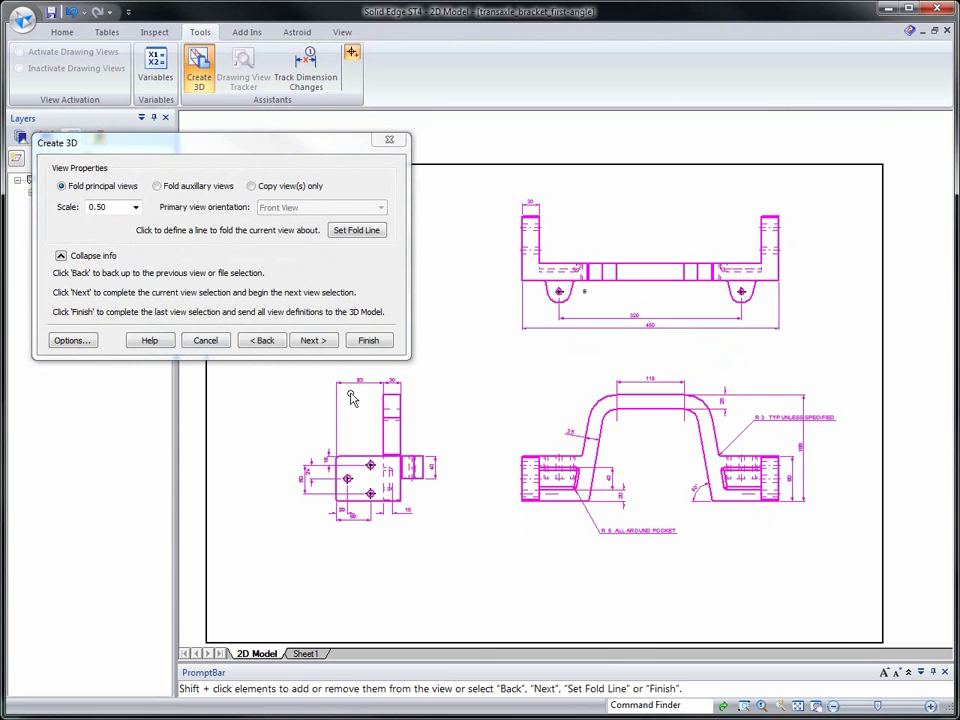
left_click(368, 341)
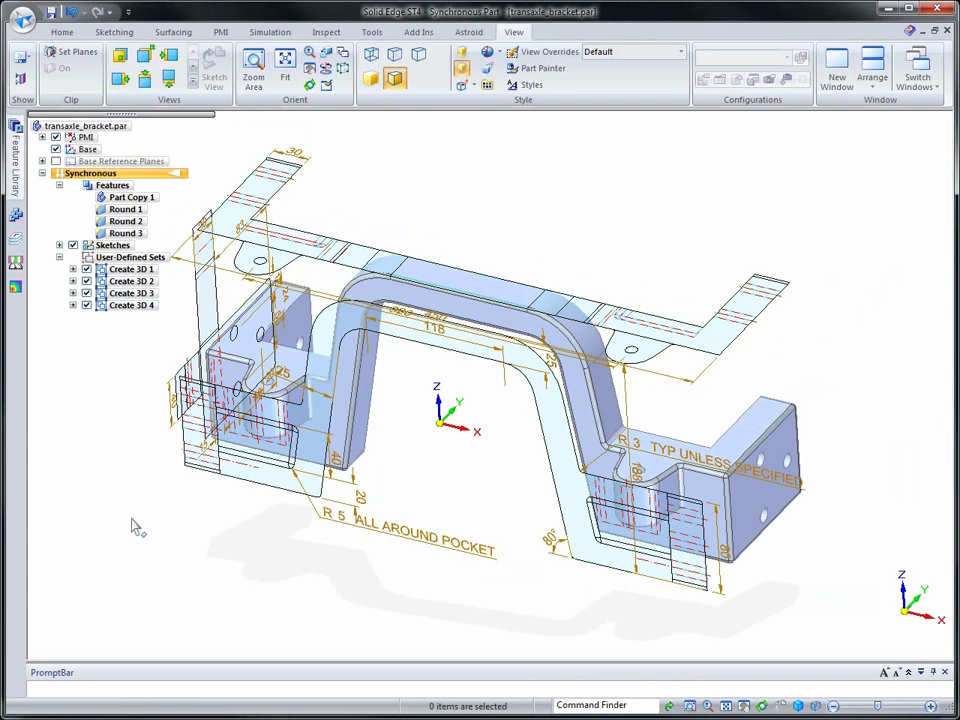
- Compare the folded sketches with the bracket model in the top, front, right and isometric views
key("ctrl+t")
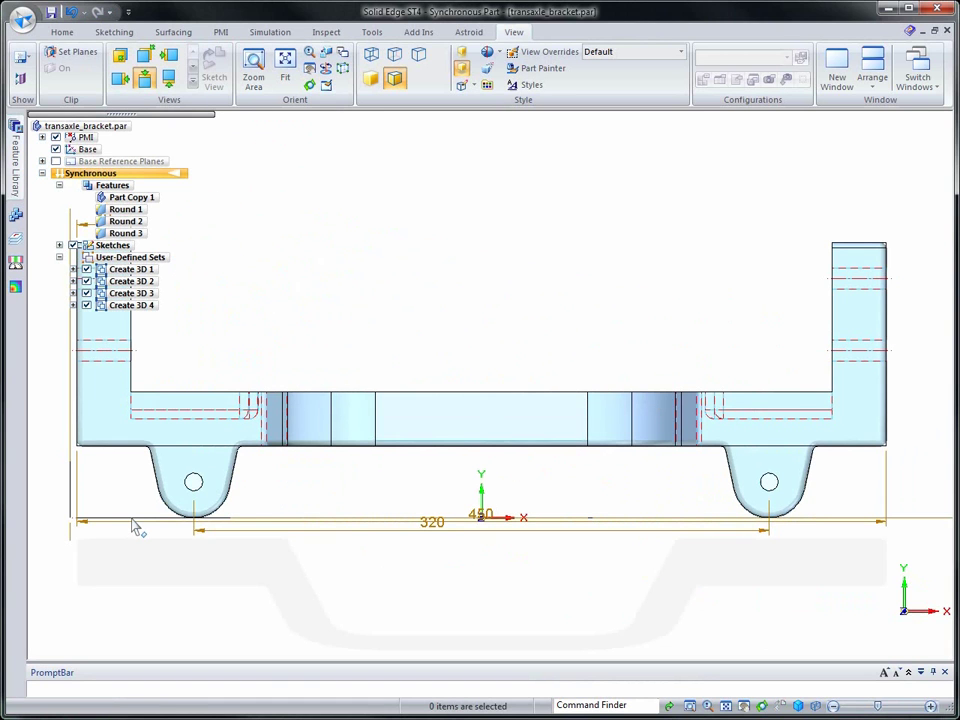
key("ctrl+f")
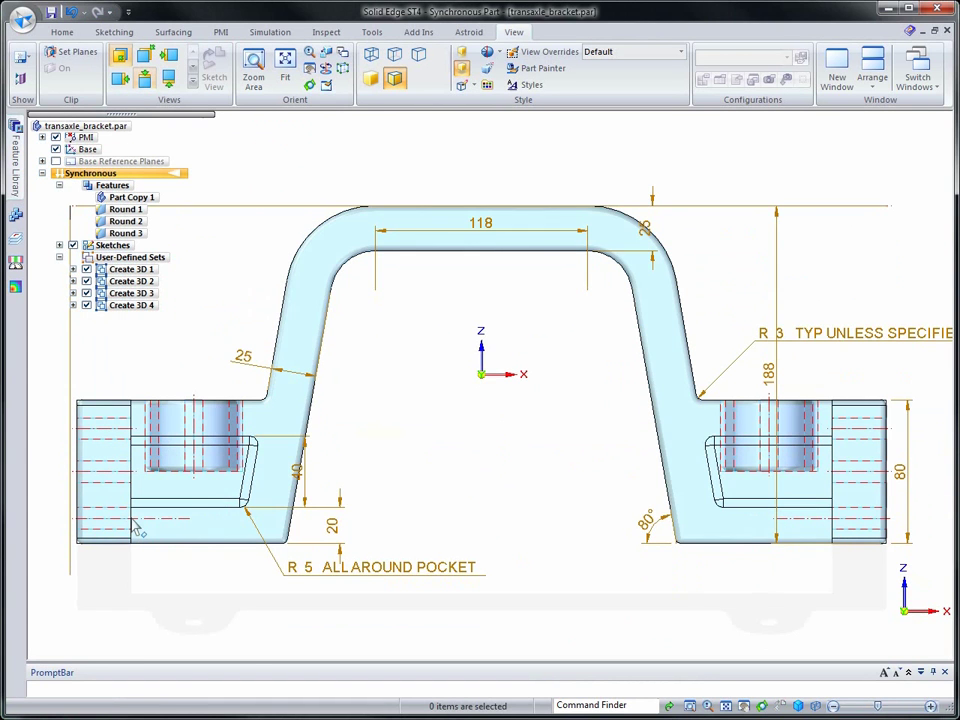
key("ctrl+r")
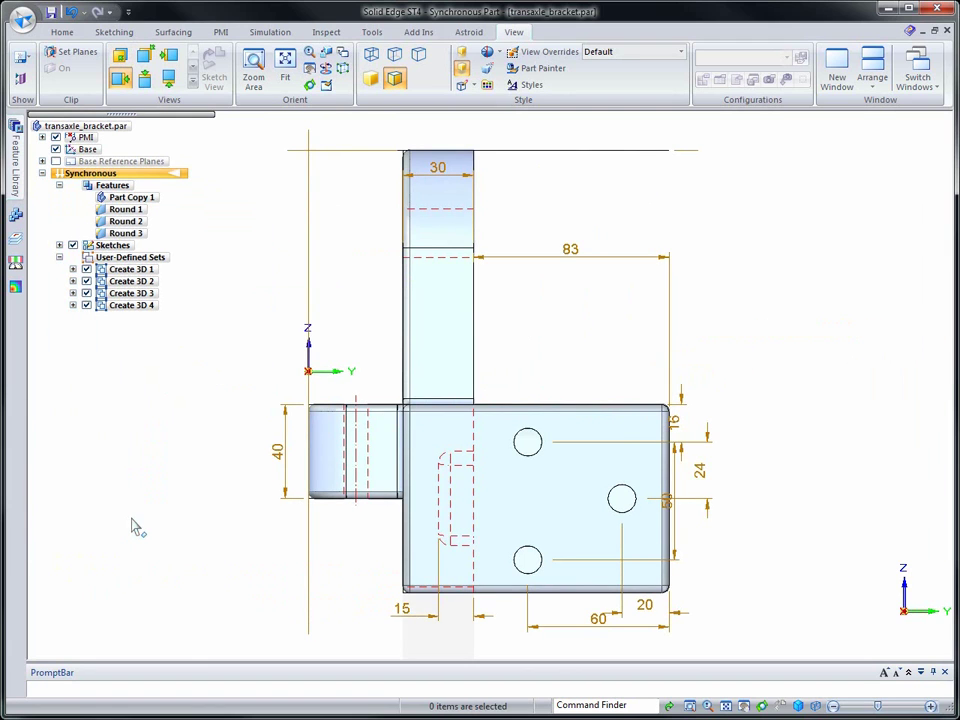
key("ctrl+i")
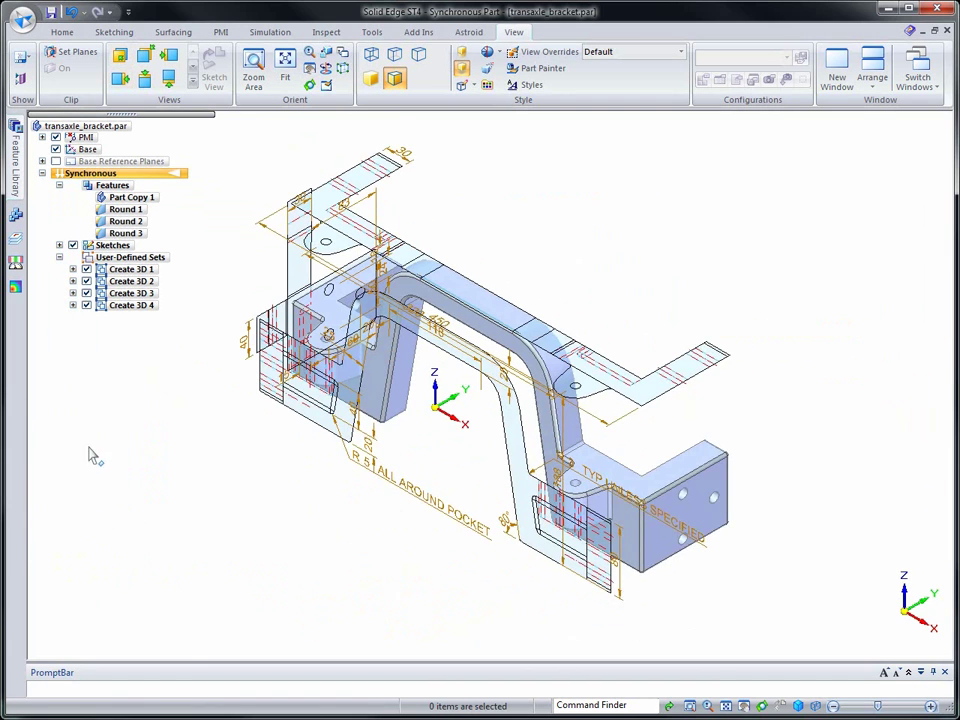
- Hide the Create 3D sets except Create 3D 1 and attach that set's PMI dimensions to the model
left_click(86, 305)
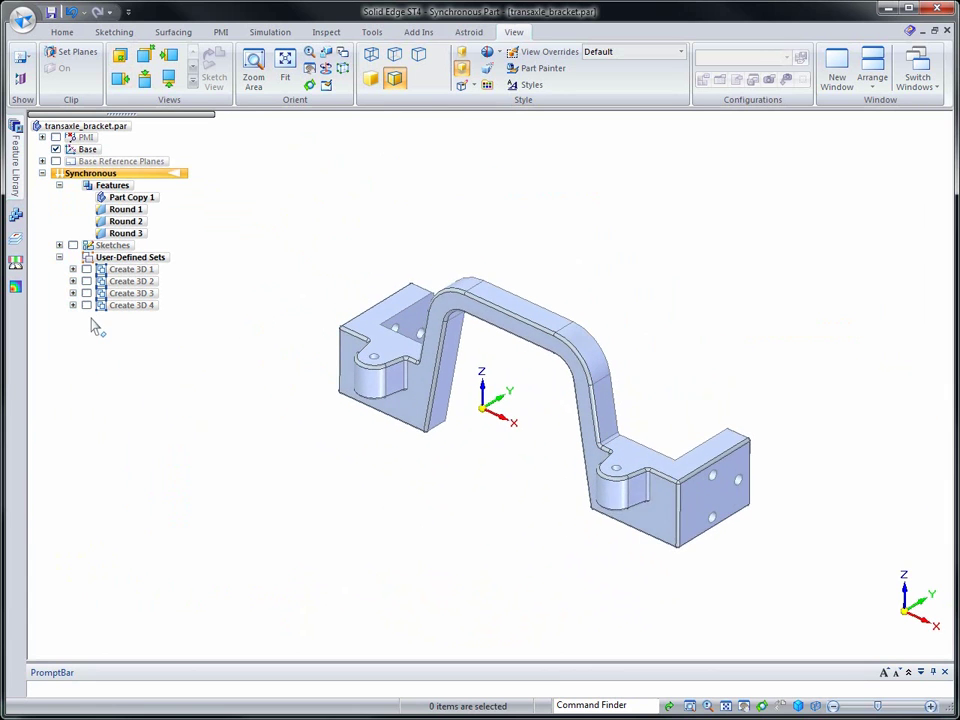
left_click(86, 269)
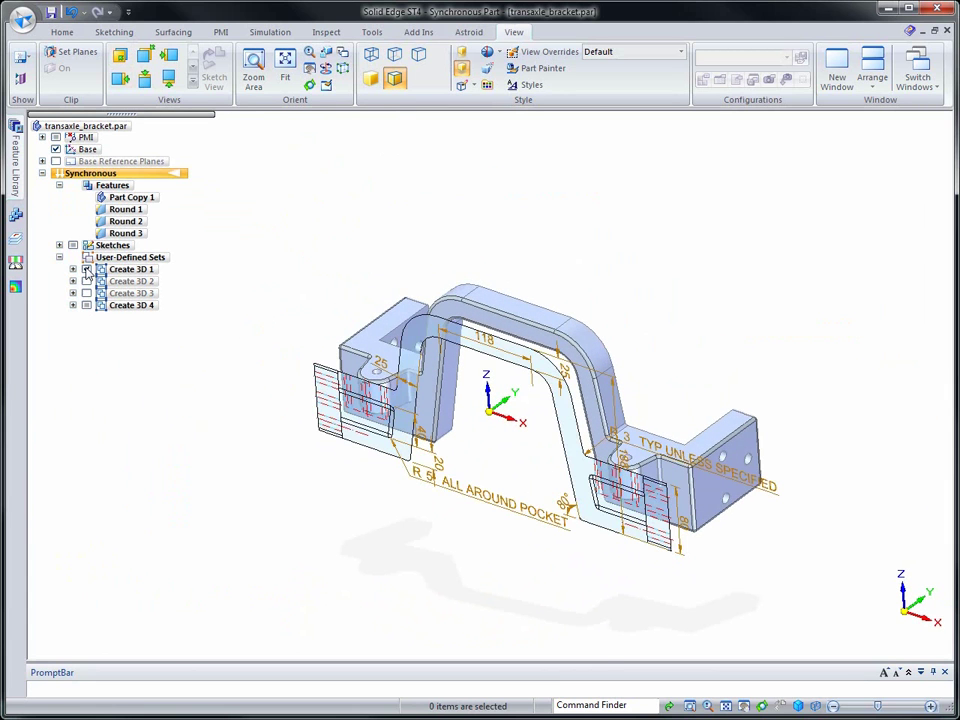
left_click(122, 269)
right_click(124, 268)
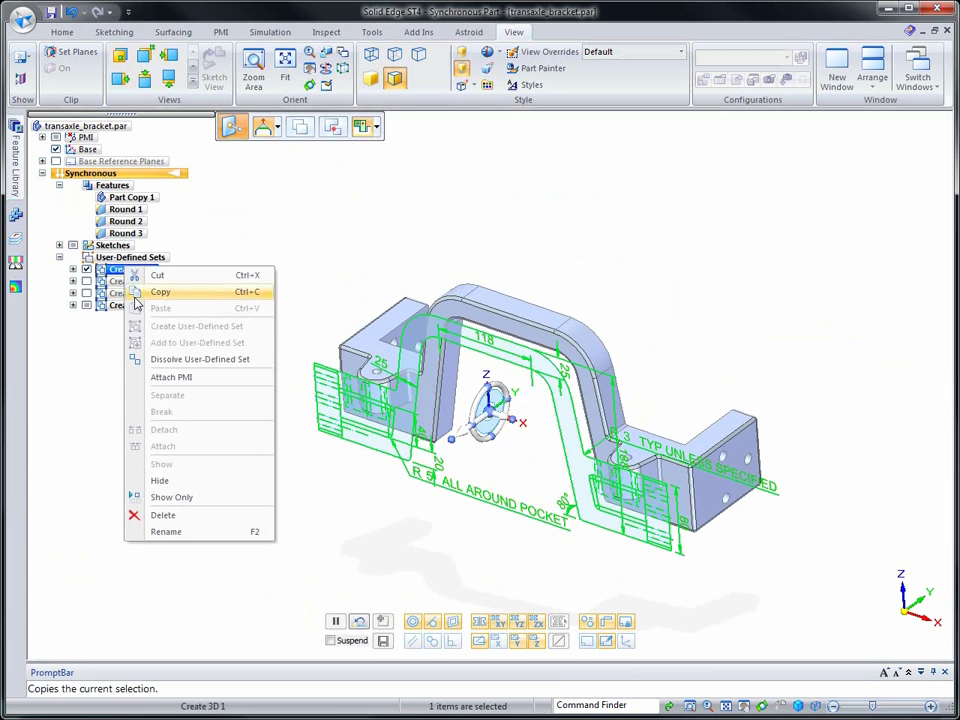
left_click(171, 377)
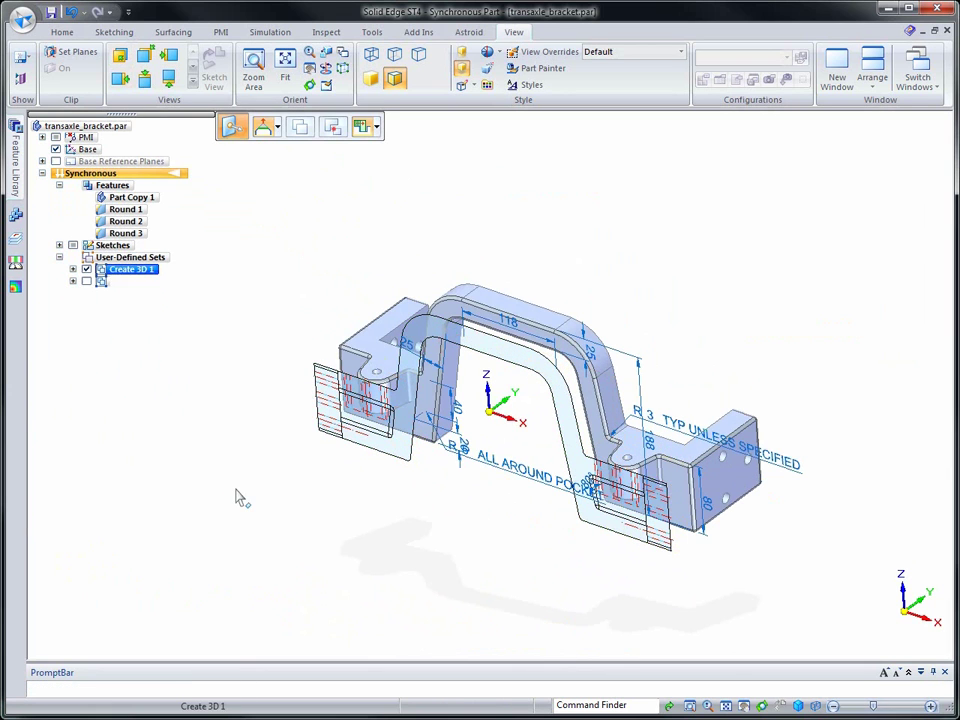
- Hide all sketches so that only the bracket and its attached front-view dimensions are displayed
right_click(246, 461)
right_click(244, 459)
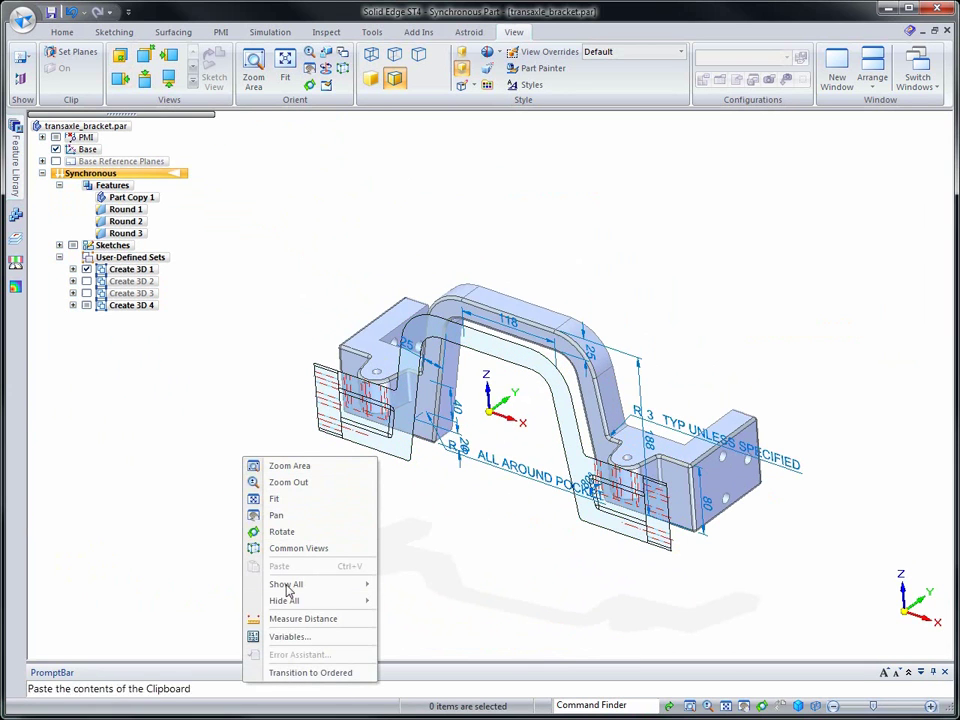
mouse_move(290, 601)
left_click(420, 635)
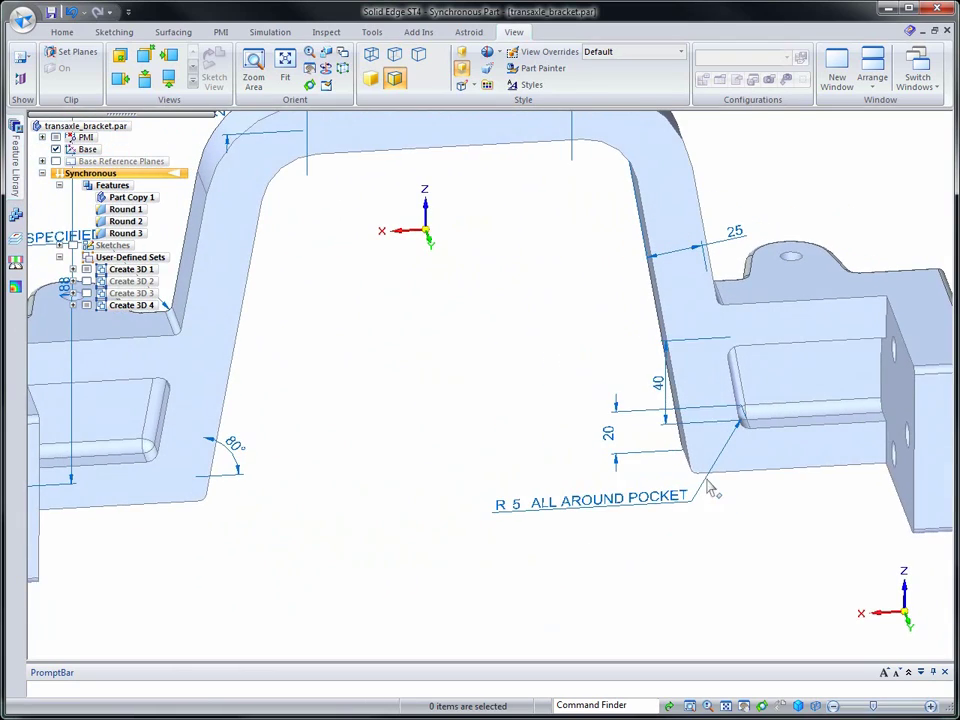
- Set the pocket's height dimension to 48 mm by moving its upper face
left_click(636, 391)
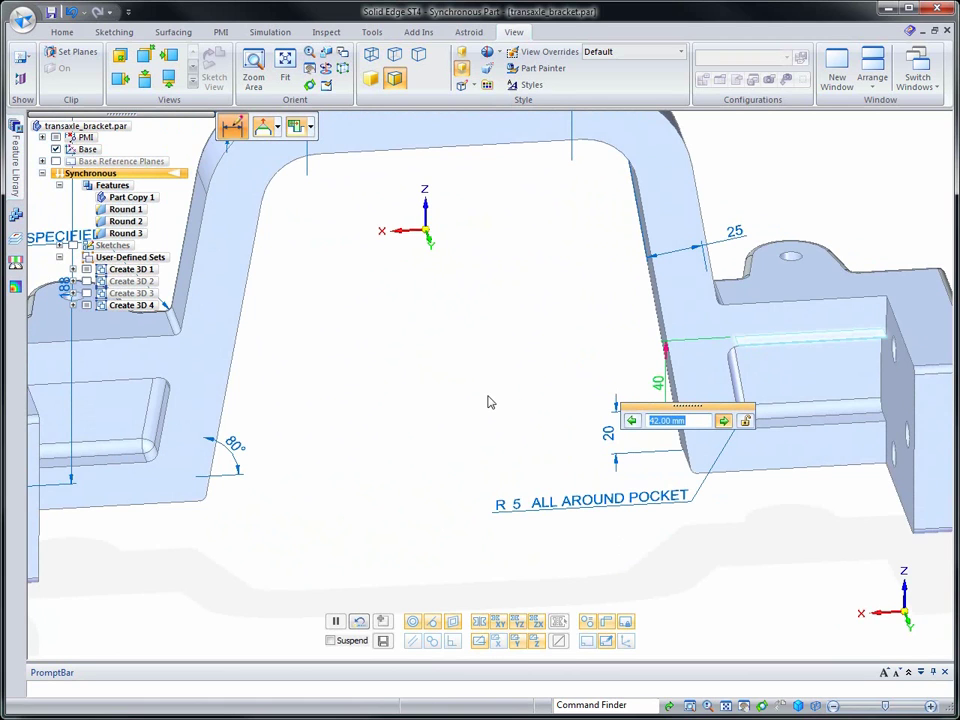
scroll(490, 402, "up", 1)
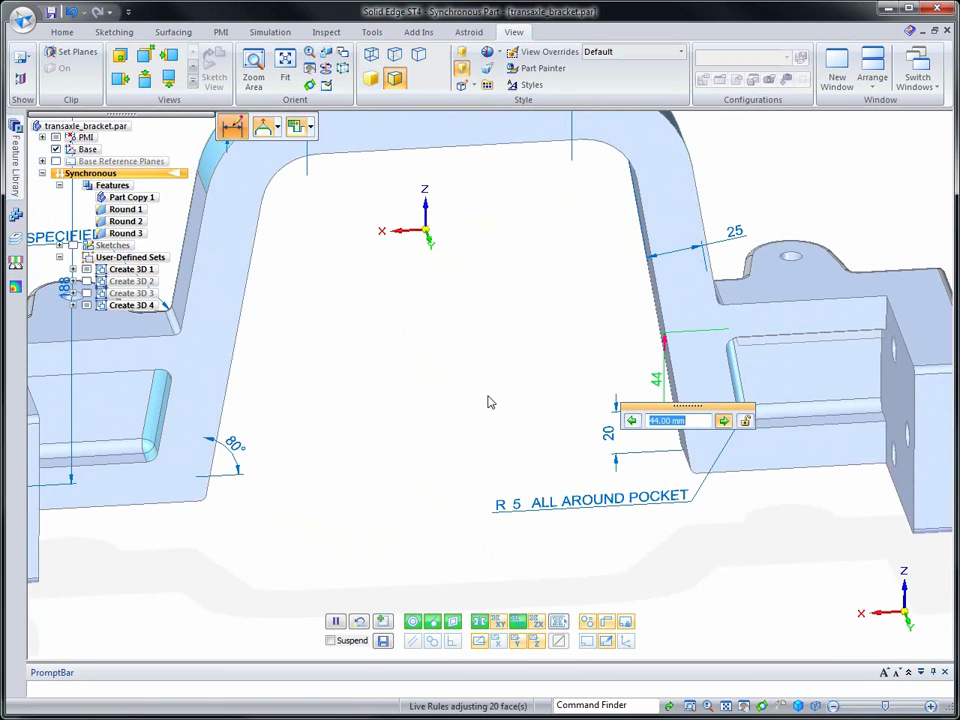
type("48")
key("Return")
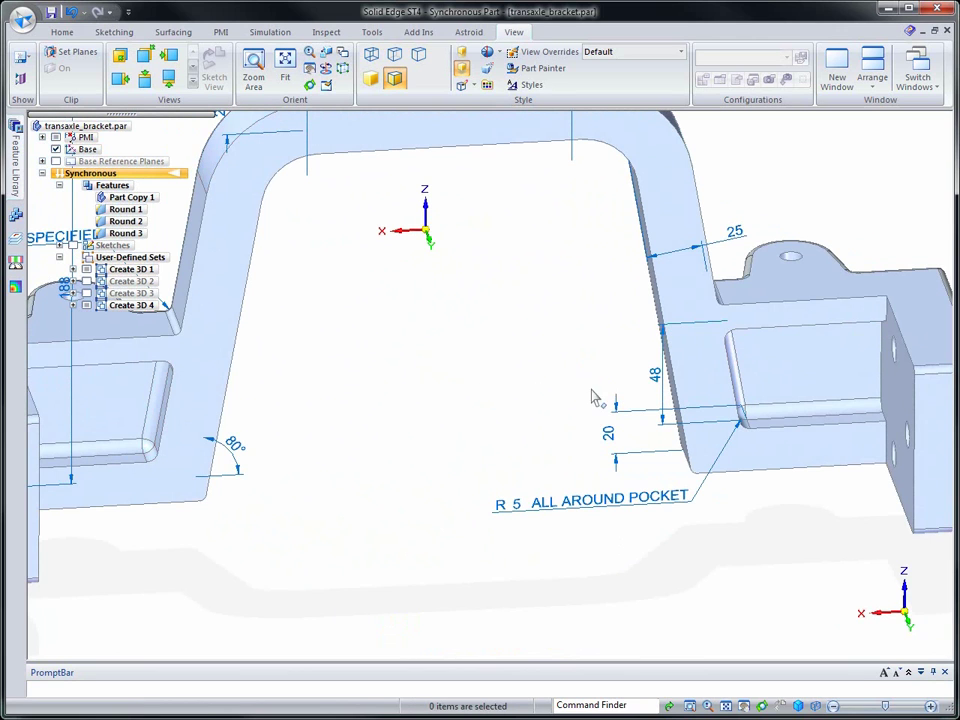
- Set the pocket's height dimension to 50.4 mm by moving its lower face
left_click(655, 380)
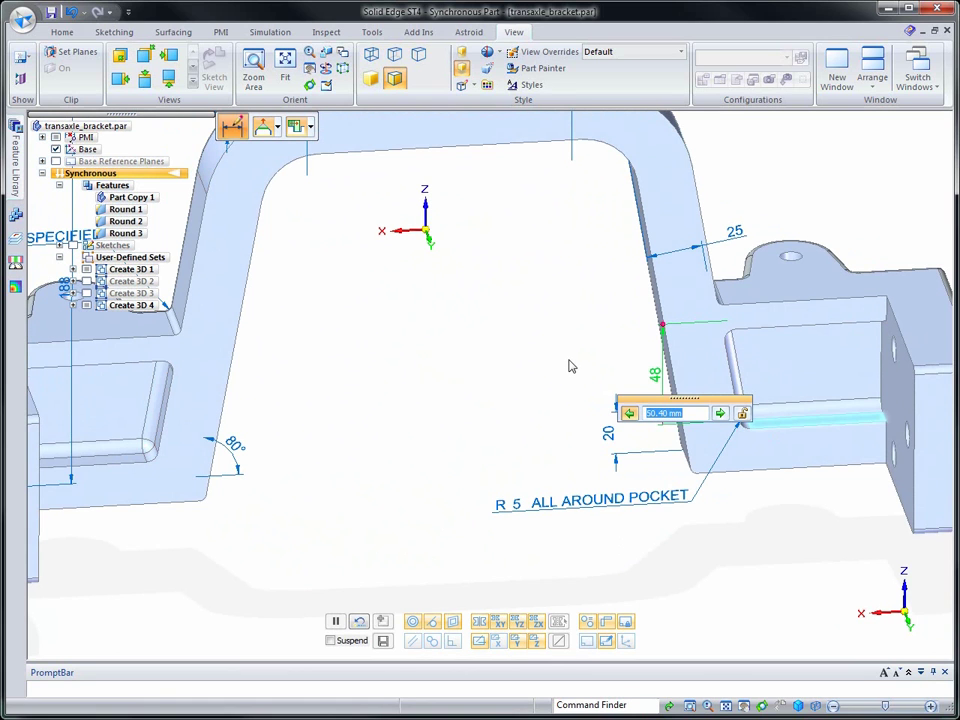
key("Return")
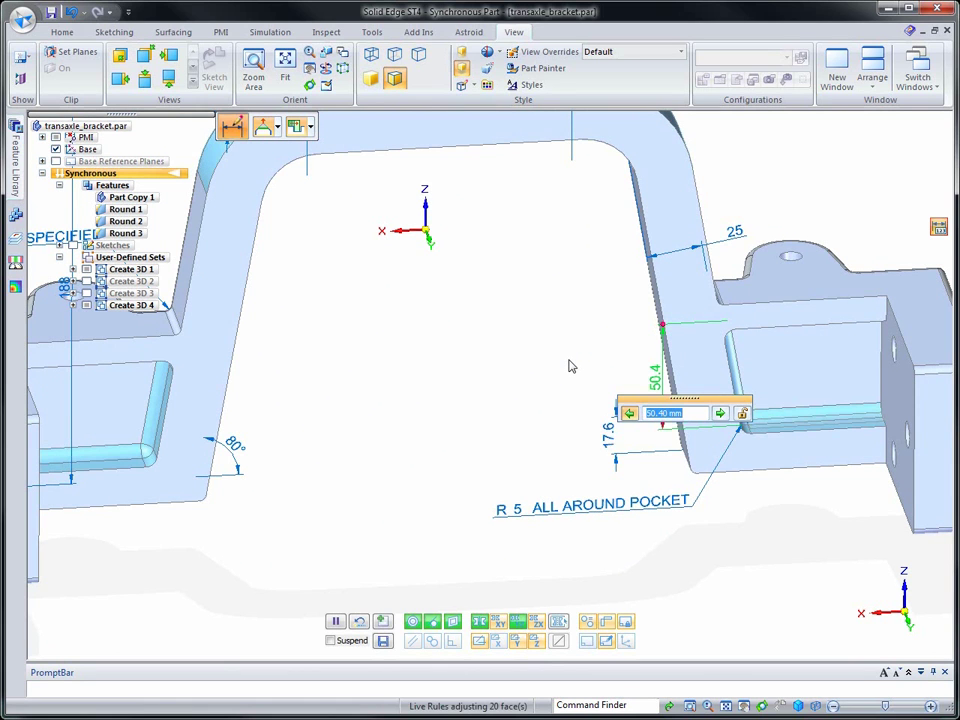
key("Return")
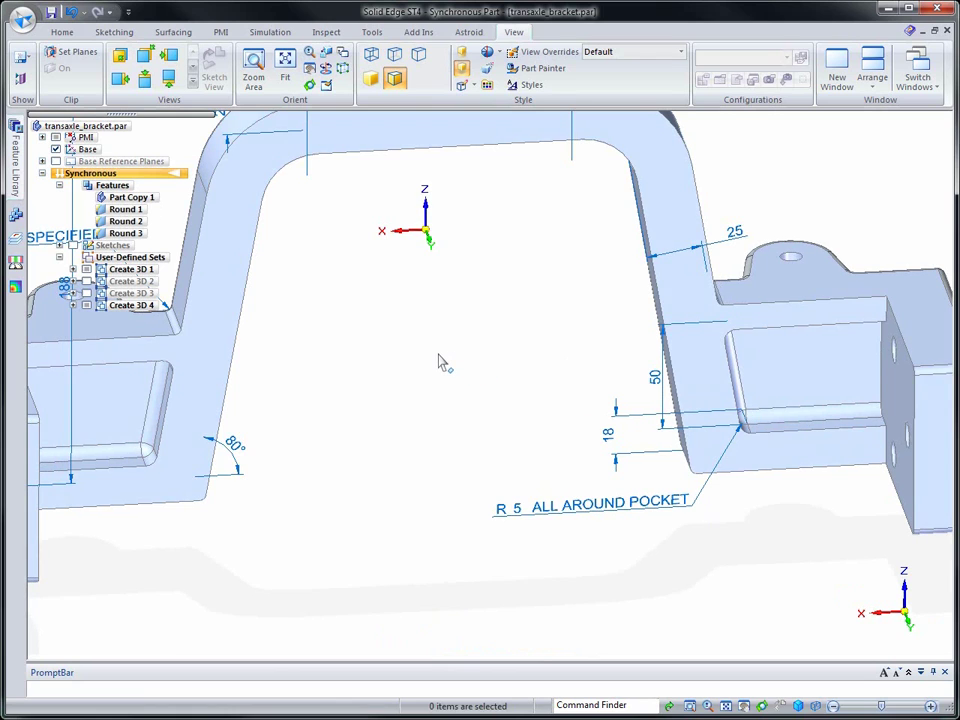
key("ctrl+i")
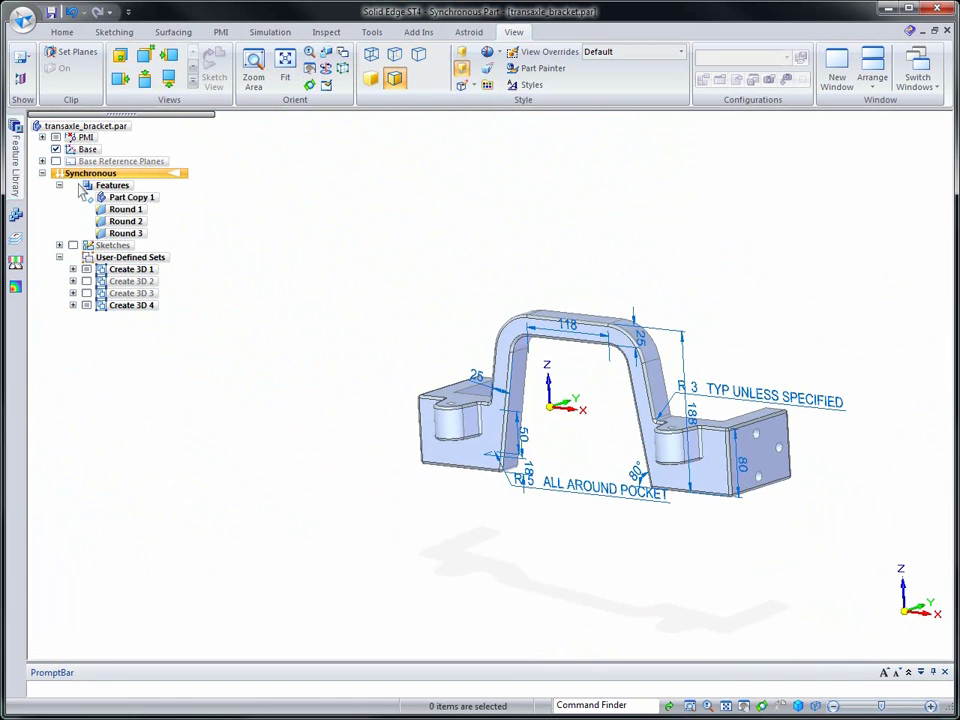
- Hide the front-view PMI, display the Create 3D 2 set and attach that set's PMI dimensions to the model
left_click(56, 137)
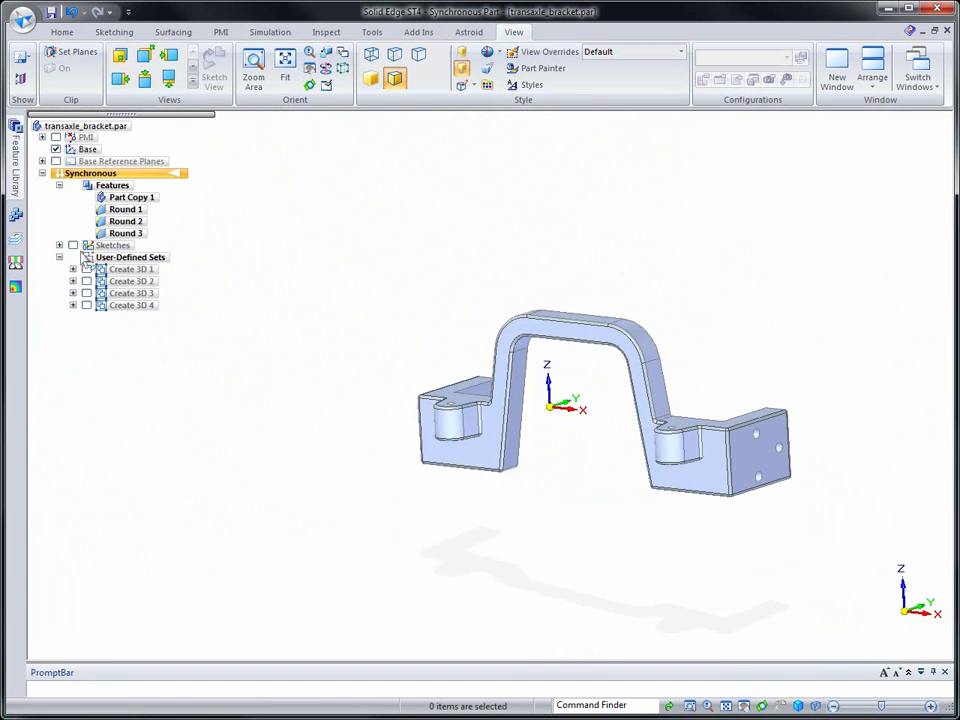
left_click(86, 282)
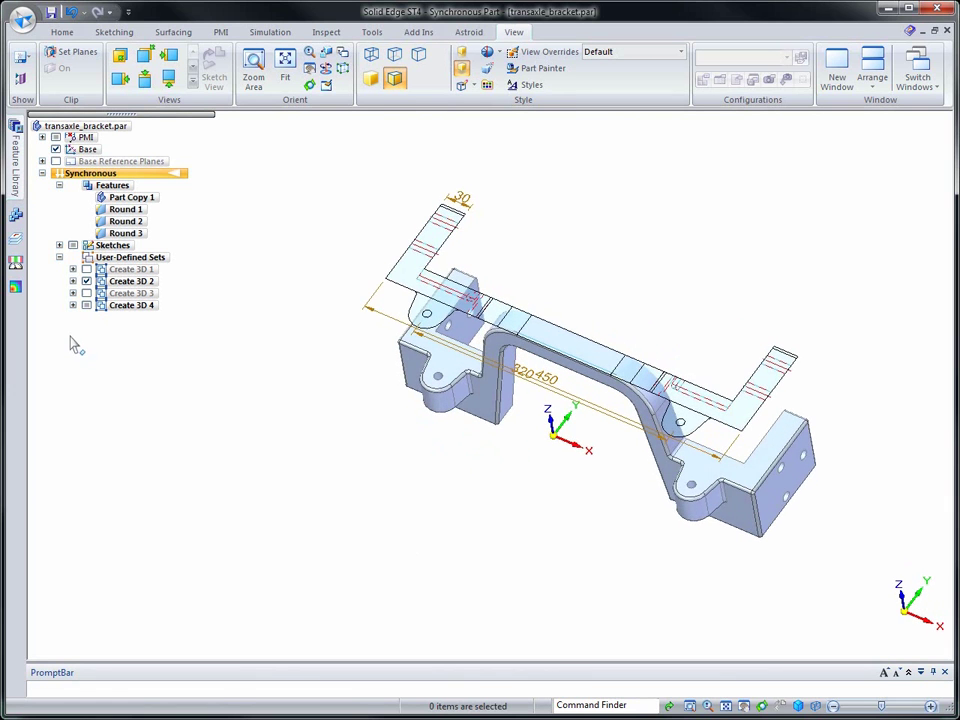
right_click(122, 283)
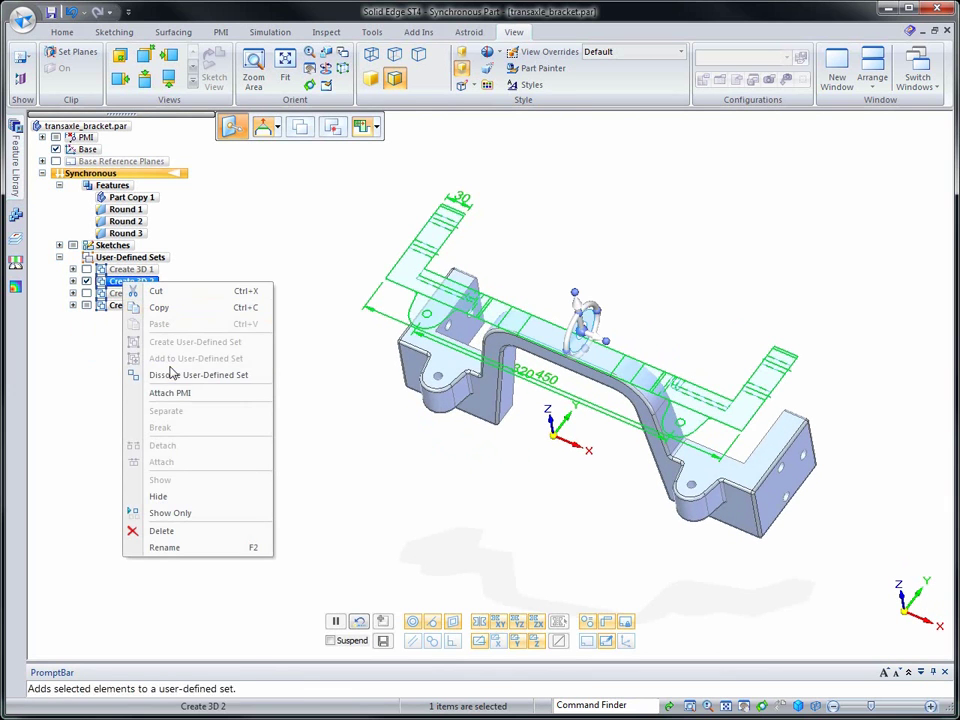
left_click(179, 394)
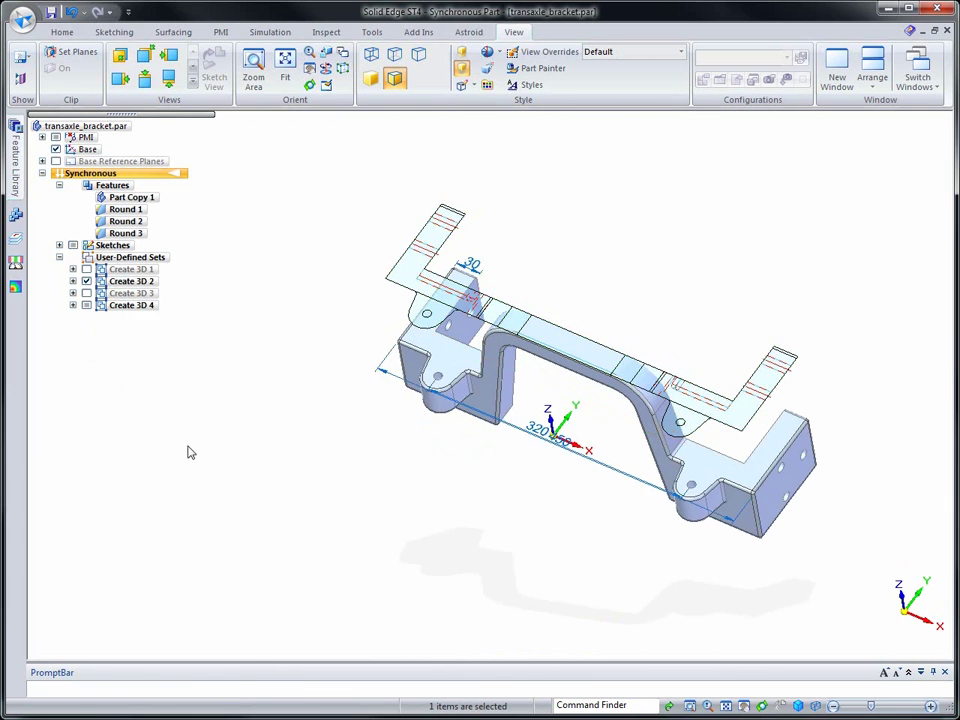
- Hide all sketches so that only the bracket and its attached top-view dimensions are displayed
right_click(240, 405)
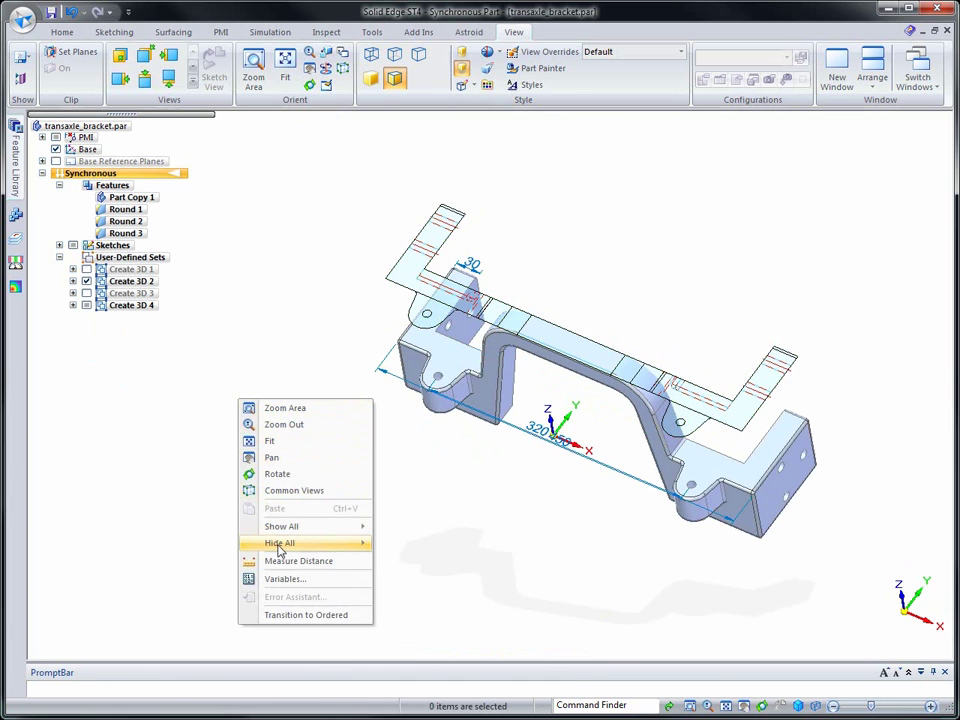
mouse_move(317, 545)
left_click(404, 579)
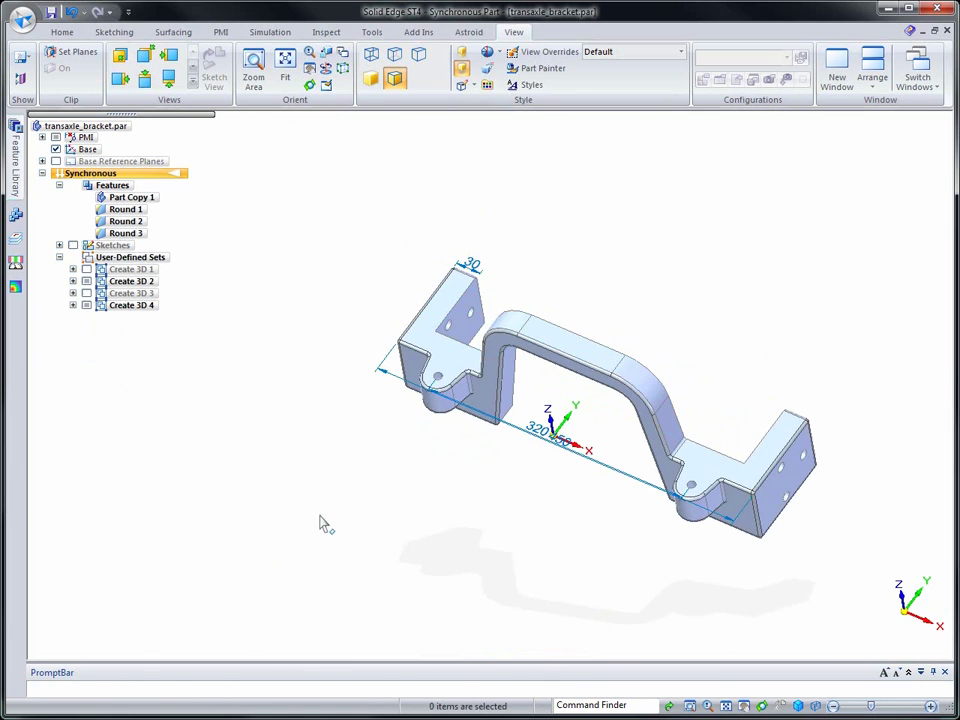
- Reposition the 450 and 320 length dimensions in front of the bracket, spaced apart and clear of the geometry
left_click_drag(388, 399, 366, 429)
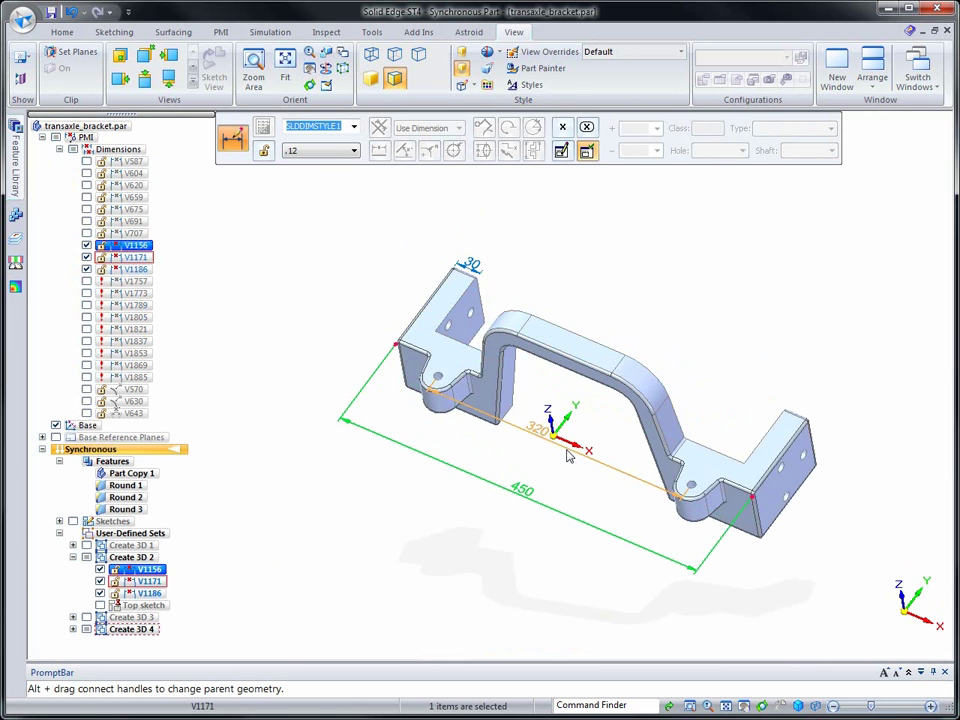
left_click_drag(567, 450, 549, 472)
left_click(351, 506)
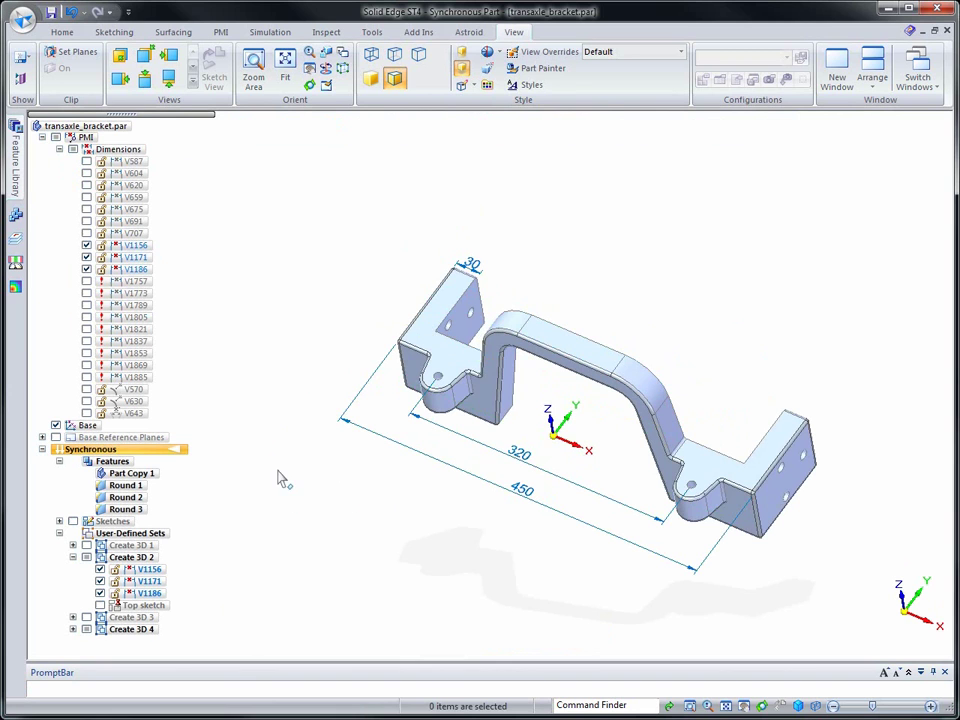
- Display the Create 3D 3 set instead of Create 3D 2 and attach the Create 3D 4 set's PMI dimensions to the model
left_click(87, 557)
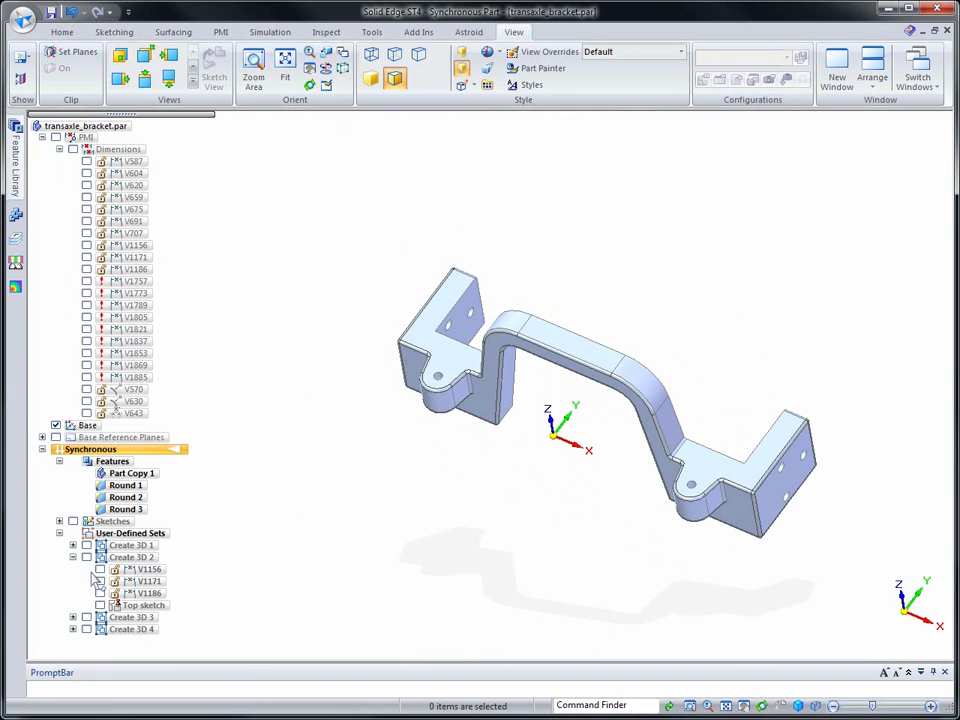
left_click(73, 557)
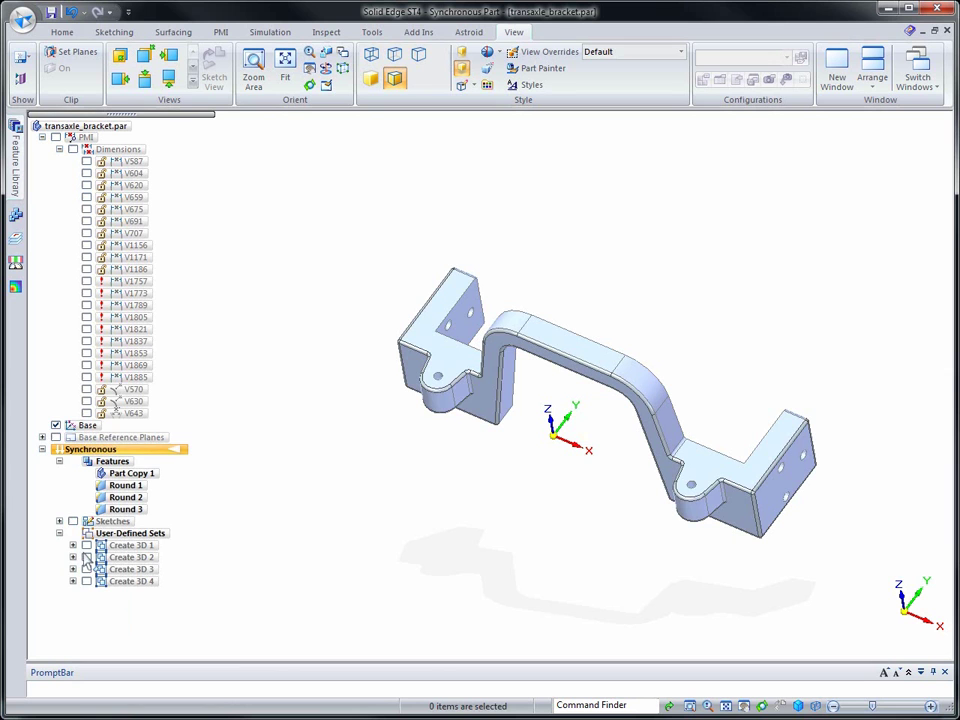
left_click(124, 570)
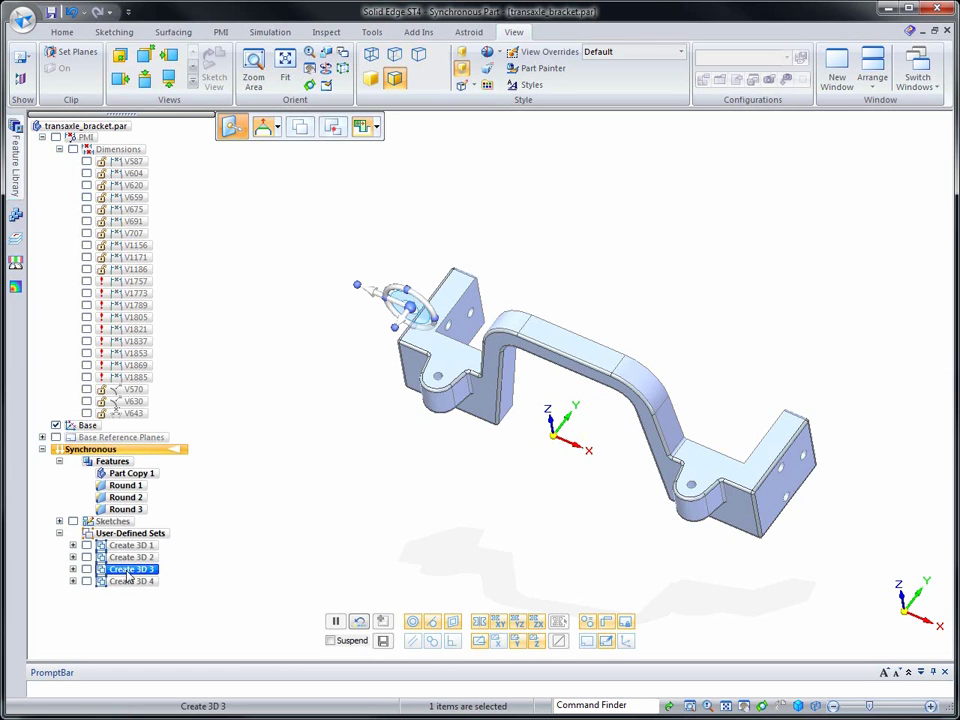
left_click(86, 569)
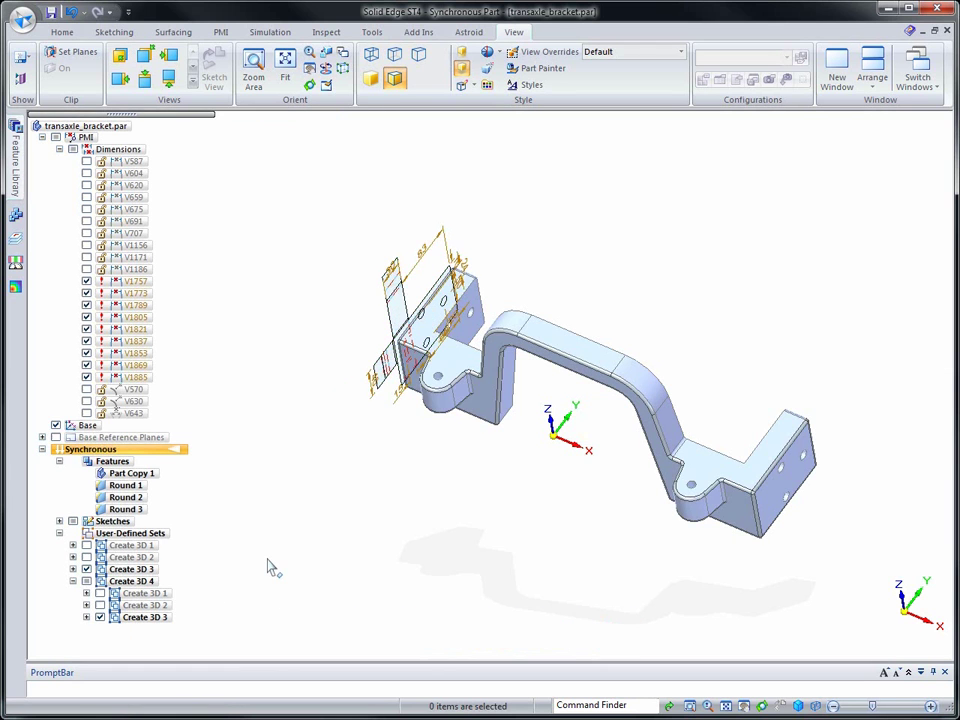
right_click(145, 582)
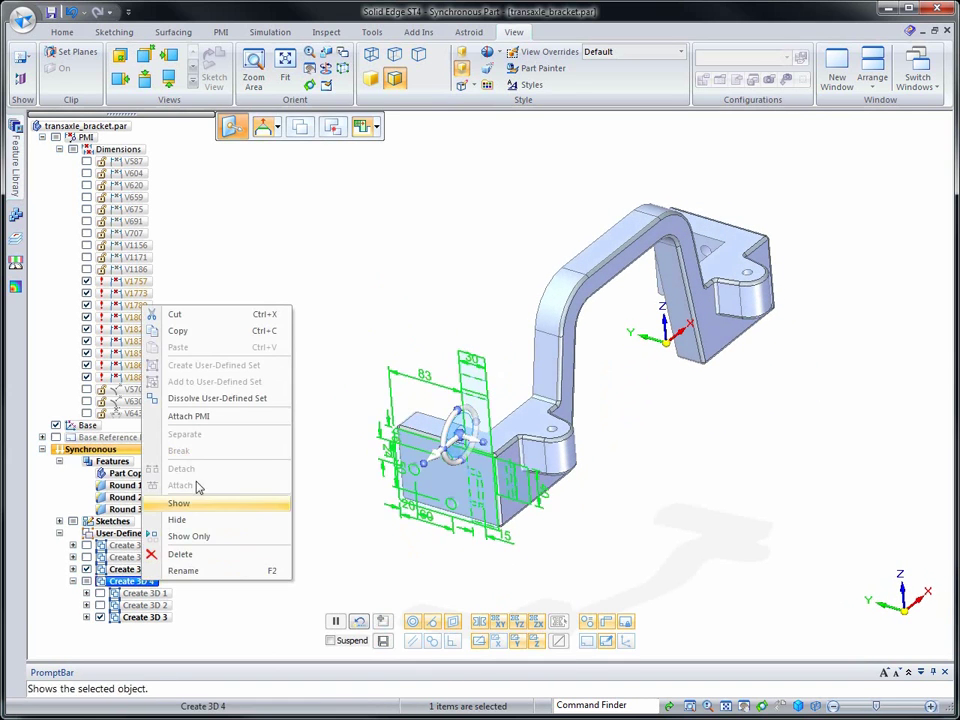
left_click(230, 416)
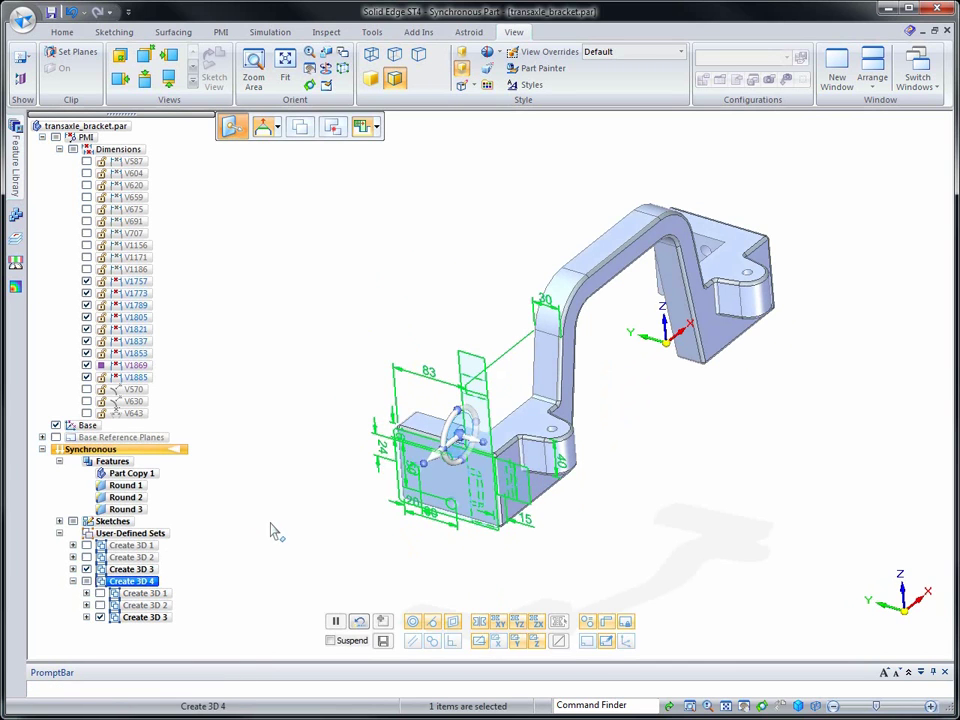
key("Escape")
- Hide all sketches and view the bracket with its attached side-view dimensions from the end
right_click(314, 320)
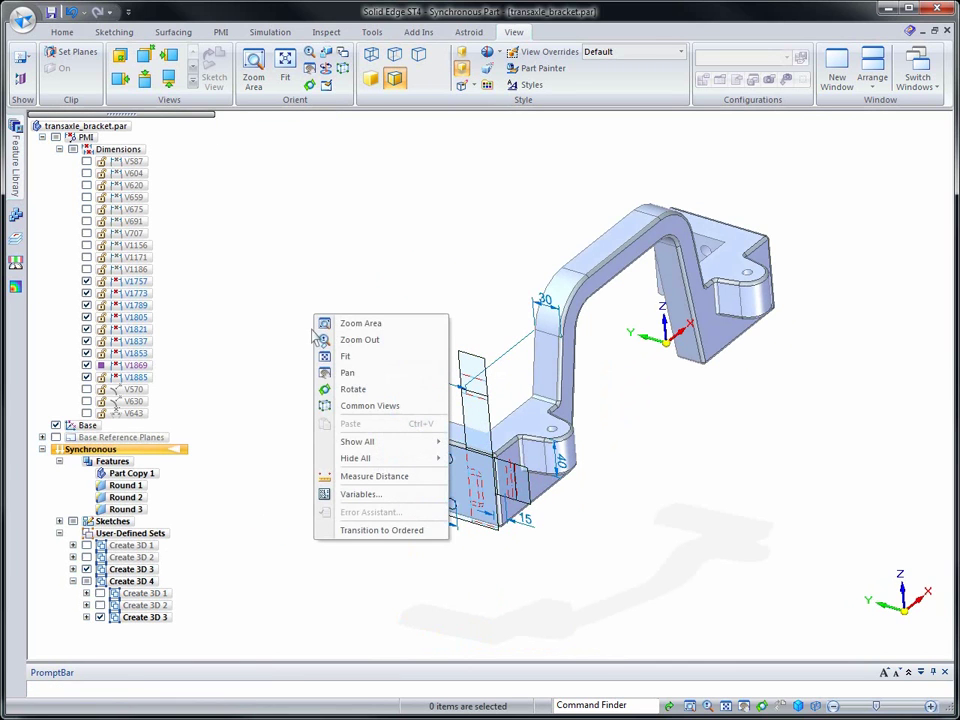
mouse_move(350, 460)
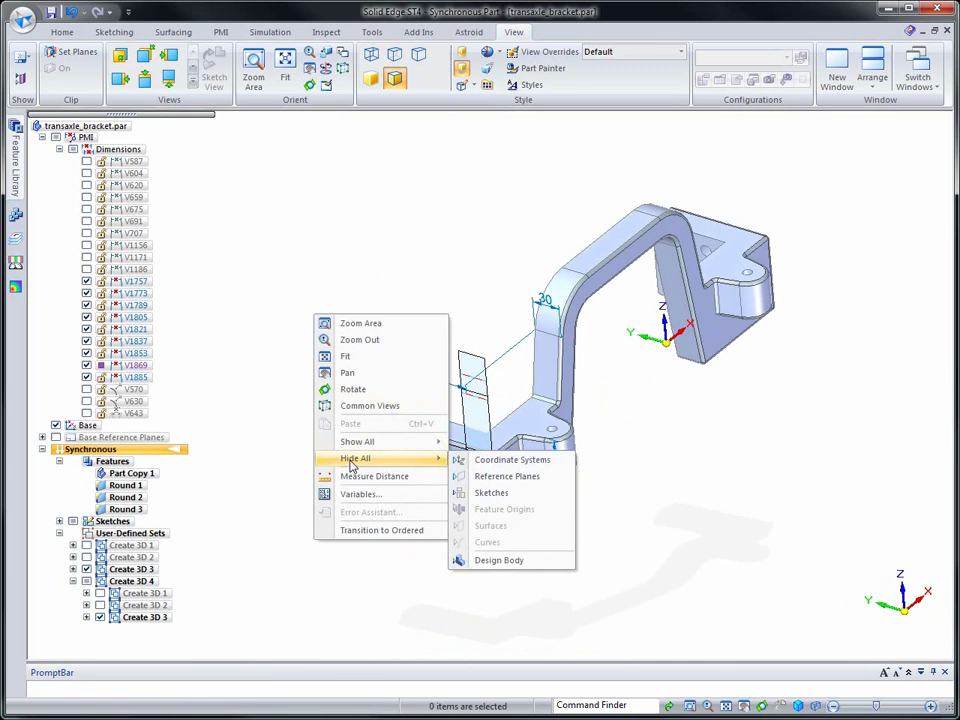
left_click(505, 493)
key("ctrl+l")
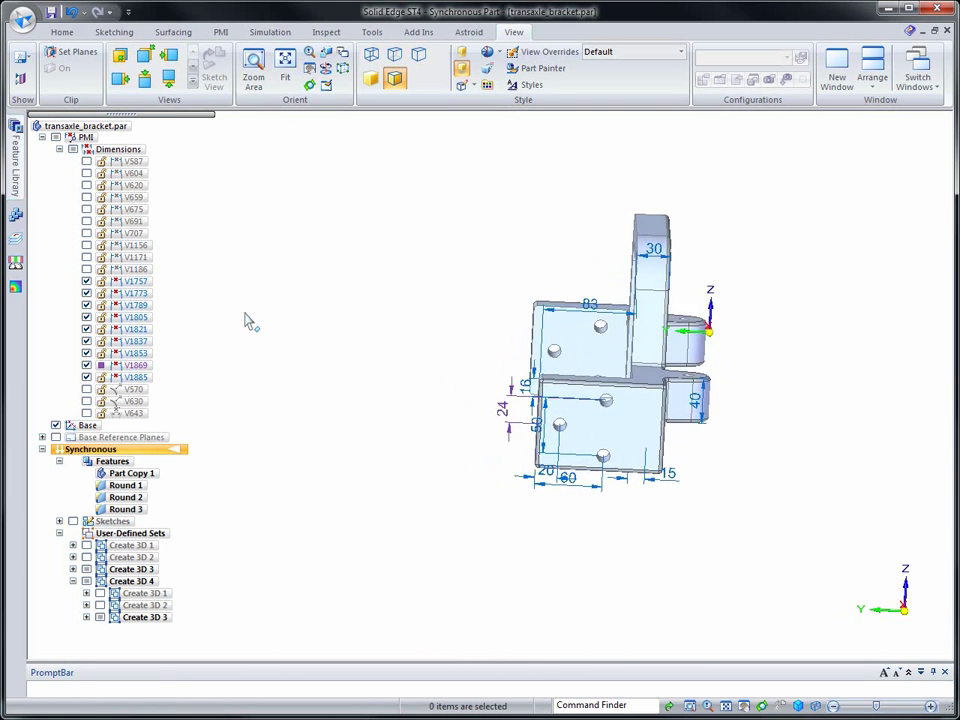
key("ctrl+i")
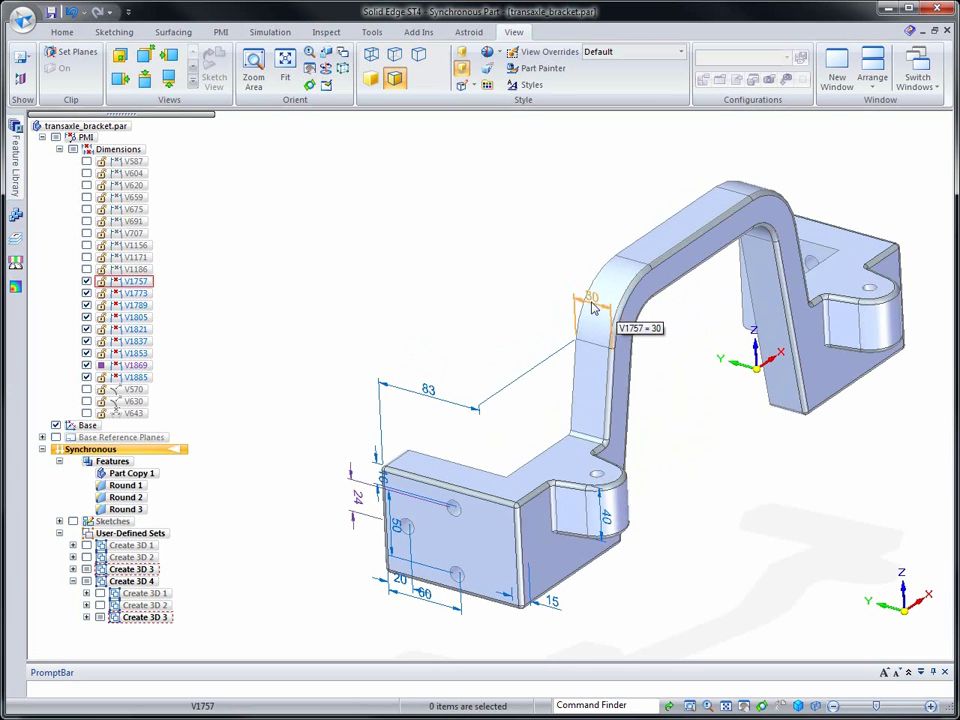
- Lock the arch's 30 mm thickness dimension and move the bracket's boss-side face about 12 mm inward
left_click(538, 376)
left_click(730, 507)
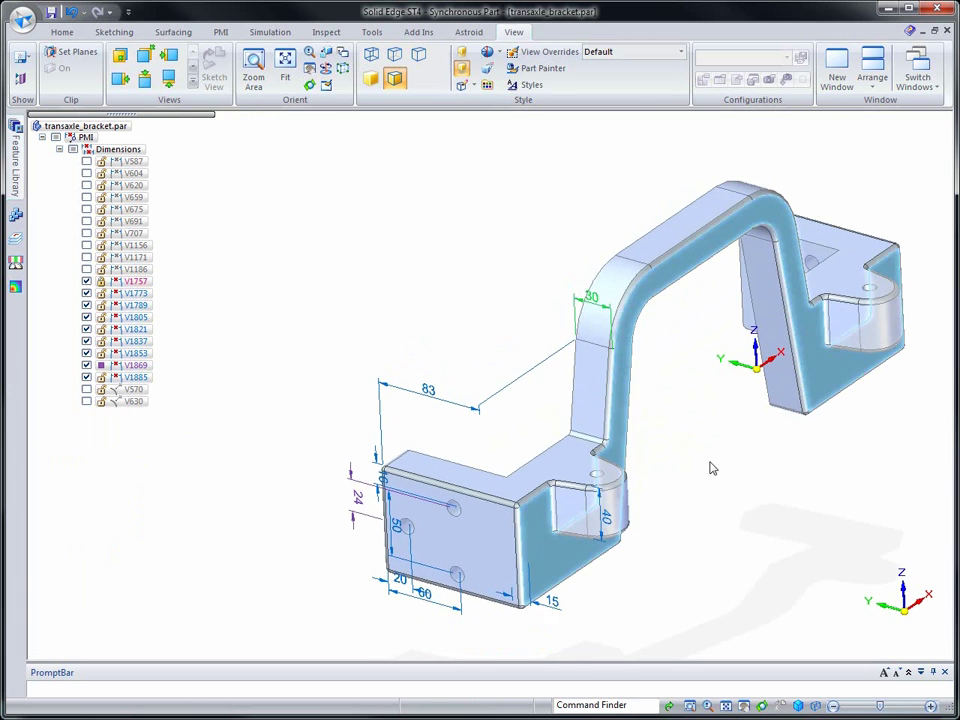
left_click(833, 391)
left_click(828, 379)
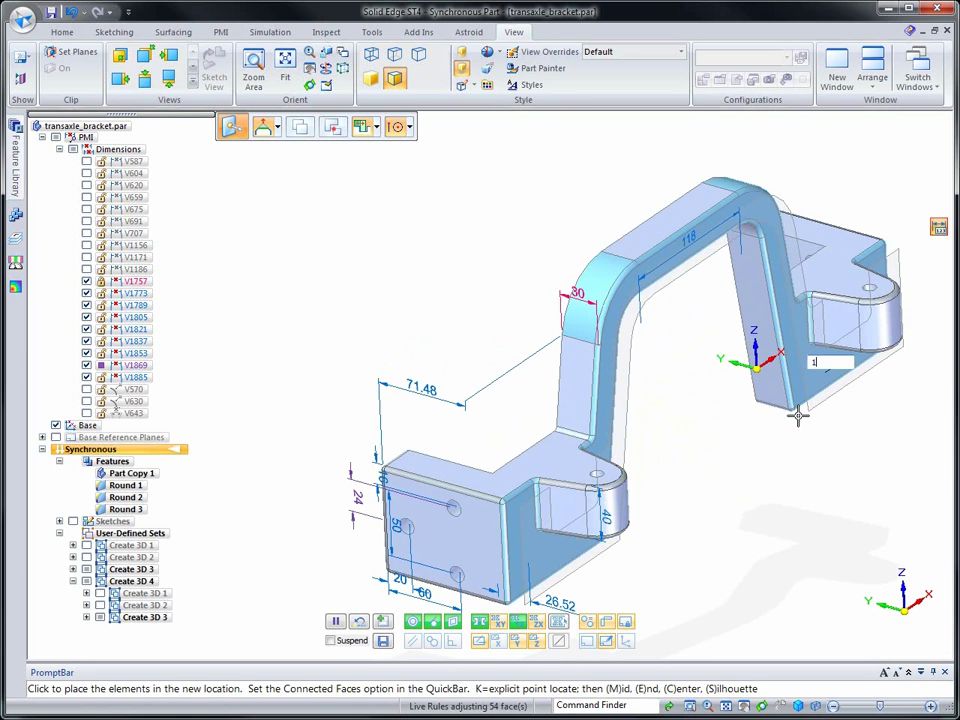
left_click(798, 417)
left_click(410, 241)
key("ctrl+r")
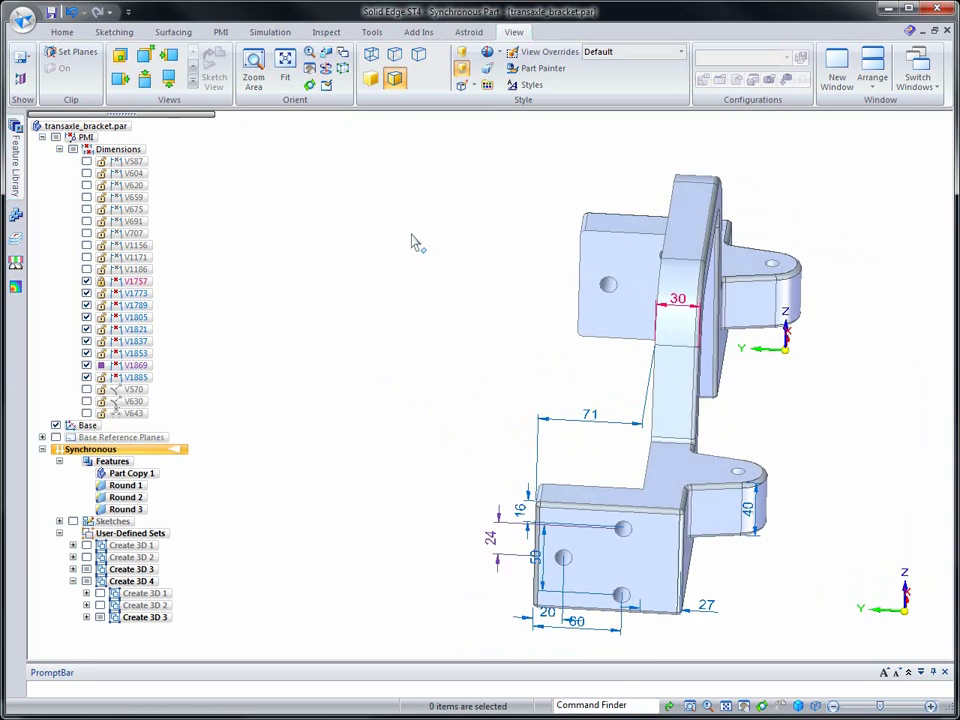
key("ctrl+i")
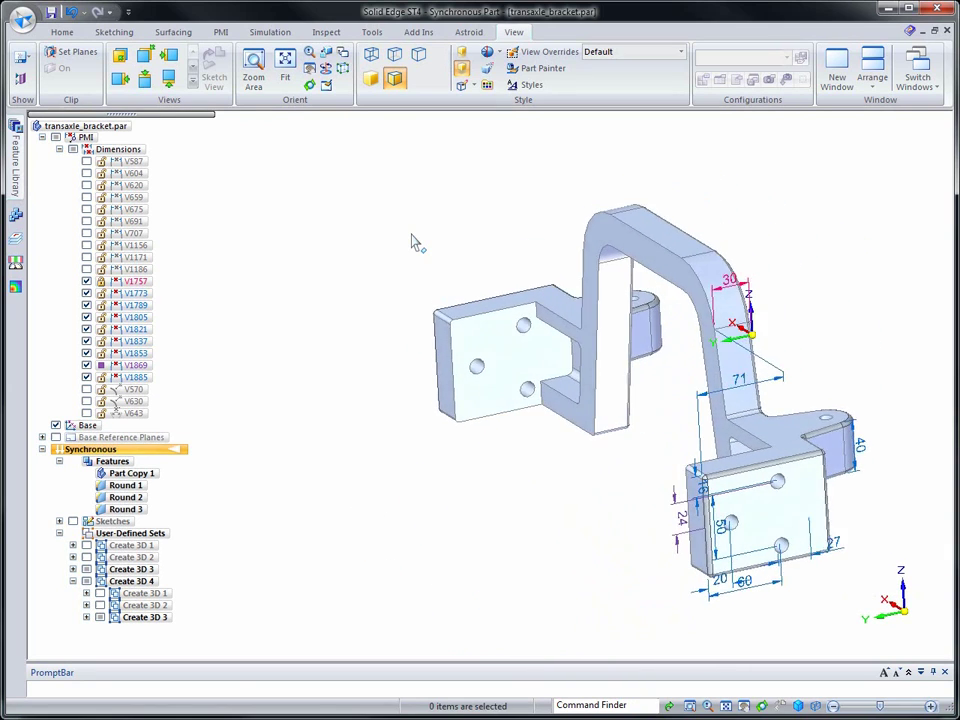
key("ctrl+j")
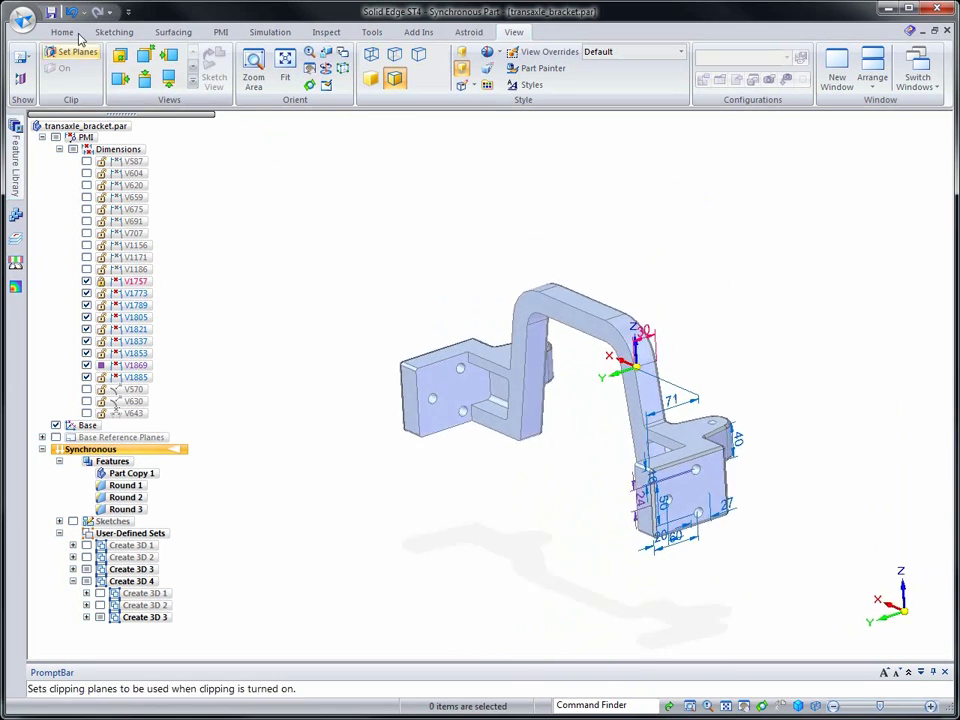
- Save the edited bracket part and close the transaxle_bracket_first-angle drawing
left_click(51, 13)
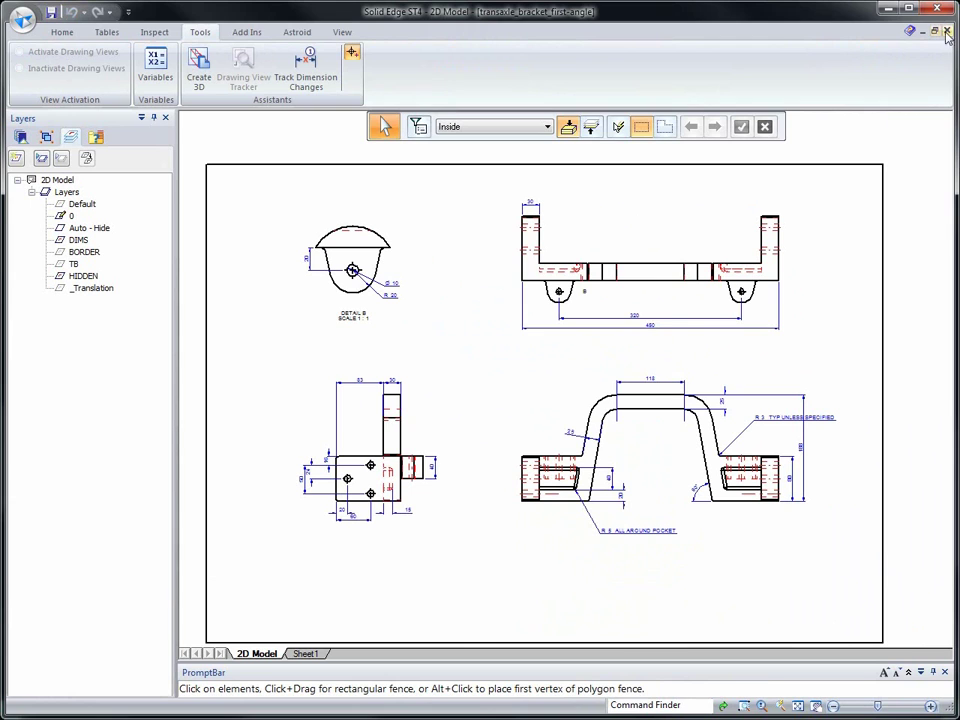
left_click(947, 31)
left_click(493, 426)
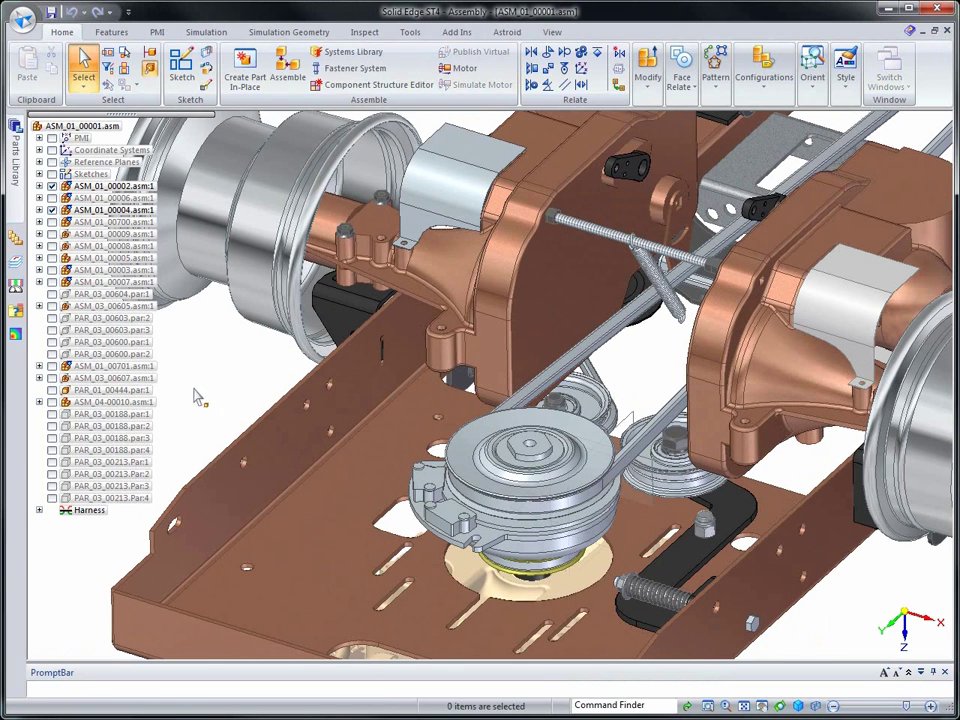
- Insert transaxle_bracket.par from the 2D_3D_2D folder into the ASM_01_00001.asm assembly beside the chassis
left_click(16, 140)
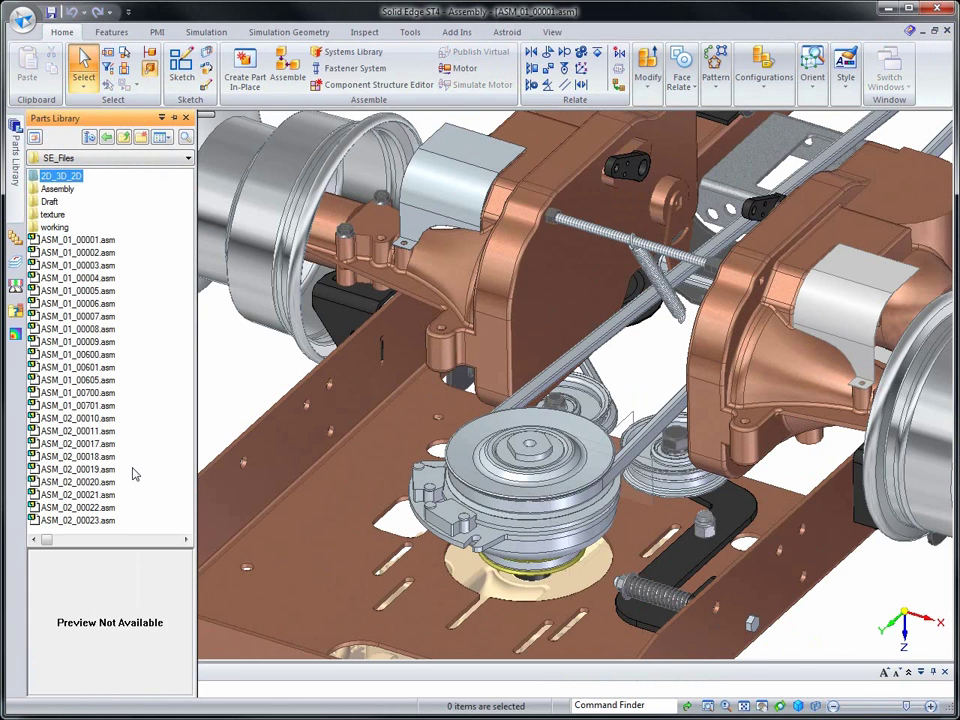
double_click(45, 177)
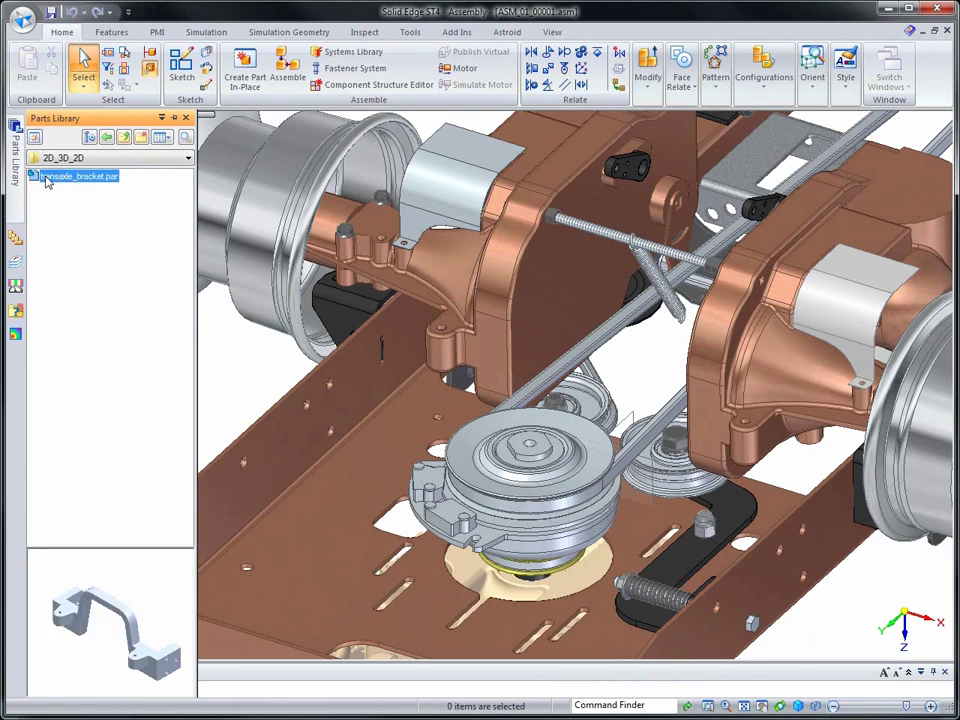
left_click_drag(122, 261, 235, 368)
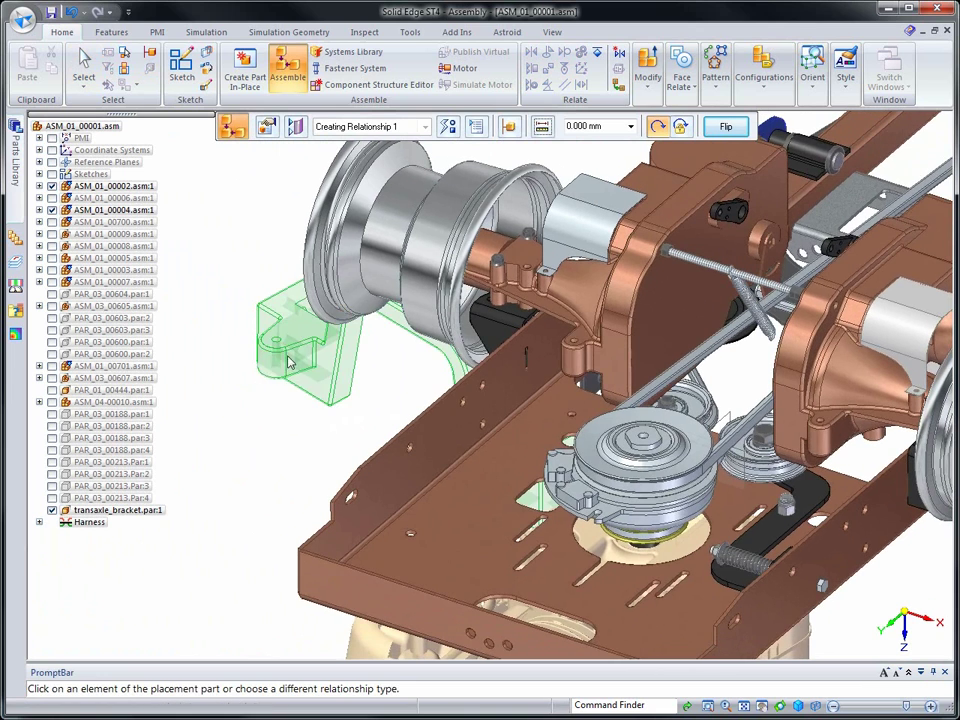
- Rotate the inserted transaxle bracket by its large flat face to reorient it beside the chassis, and release the selected face
left_click(320, 376)
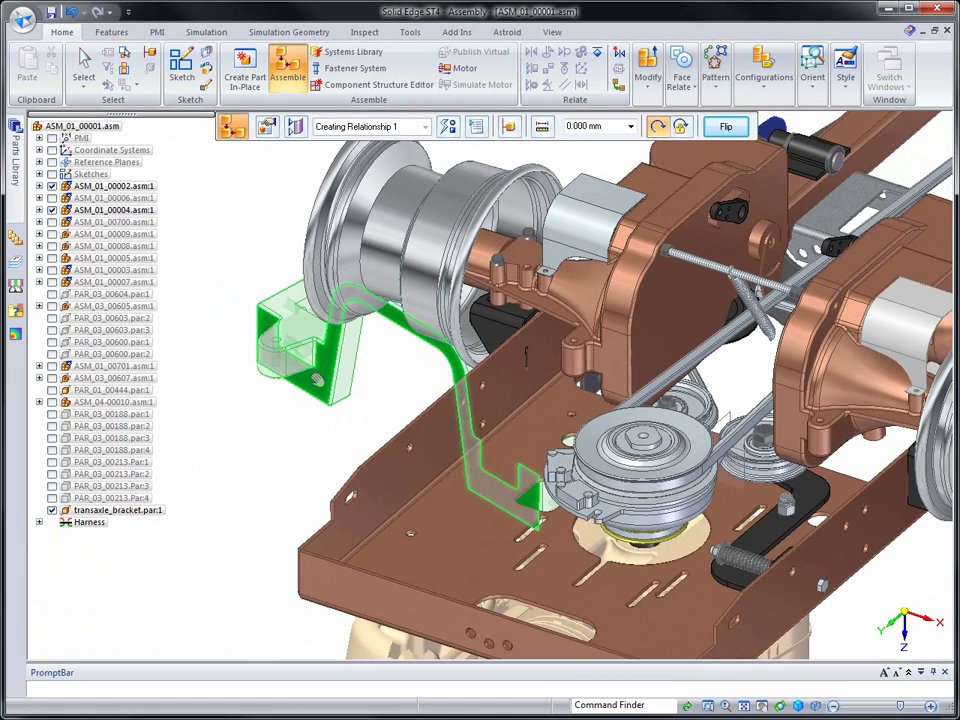
left_click_drag(320, 376, 580, 466, "ctrl")
left_click_drag(425, 350, 430, 350, "ctrl")
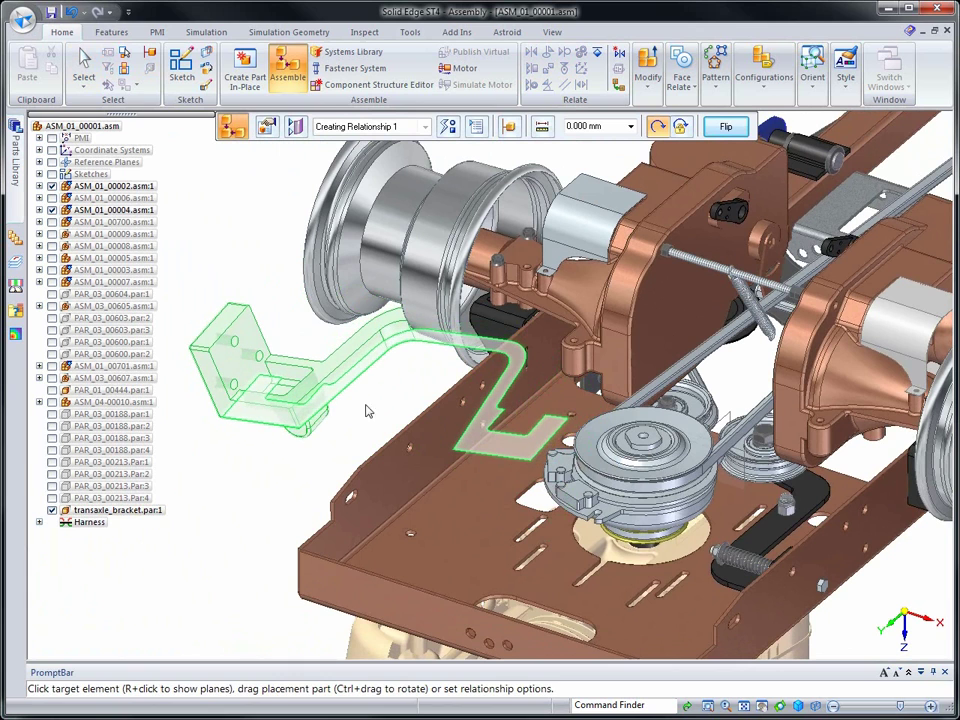
right_click(237, 261)
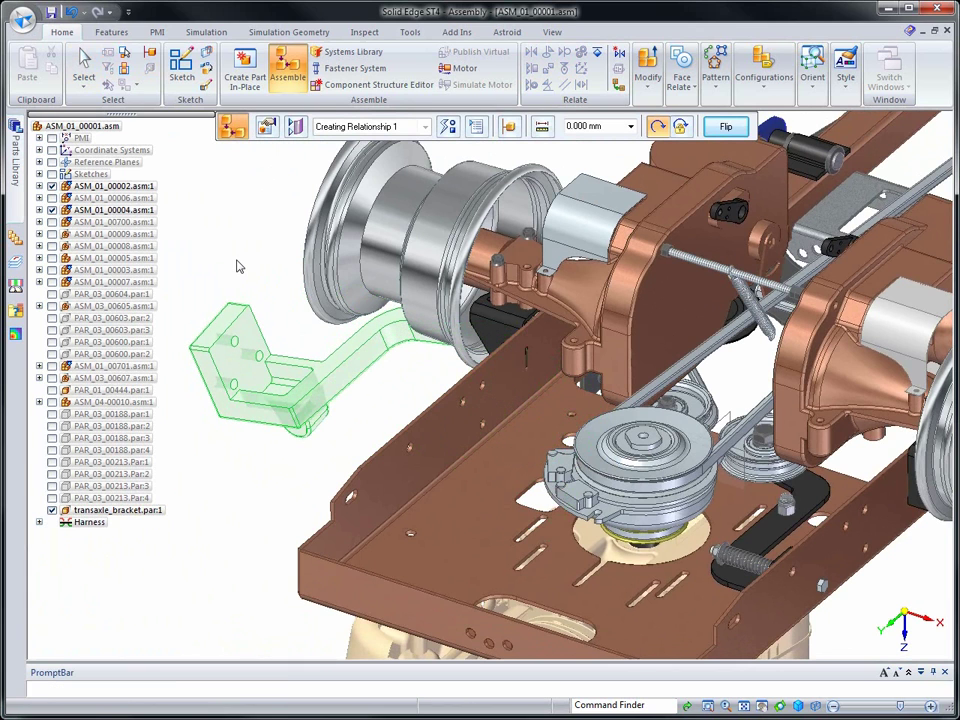
- Align two bolt holes in the transaxle bracket's mounting flange with the matching holes in the chassis side wall
right_click(258, 363)
left_click(312, 389)
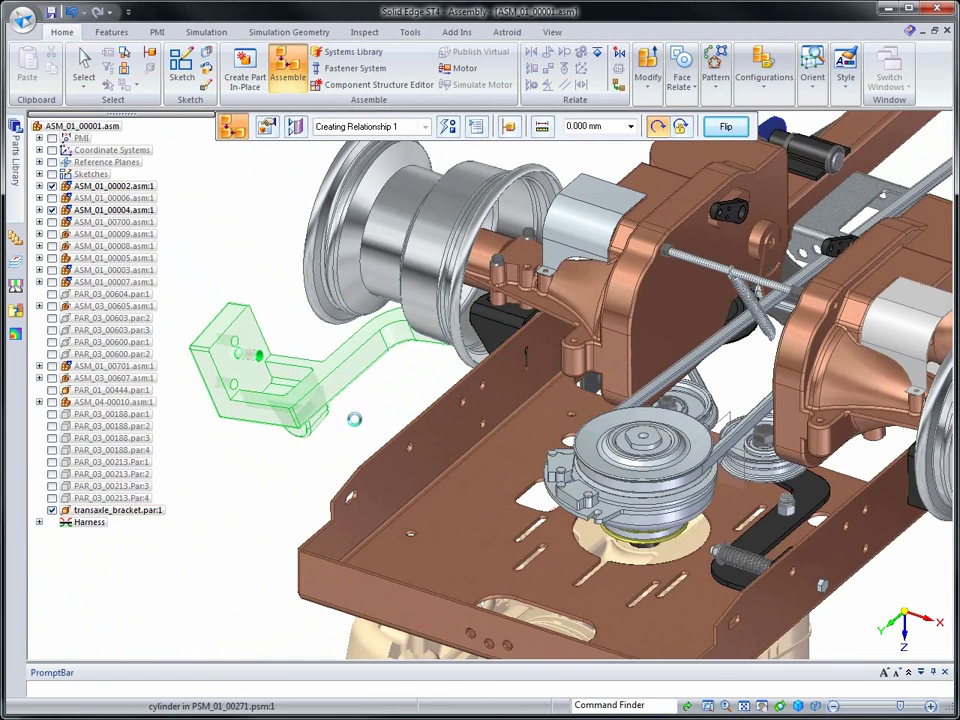
left_click(364, 290)
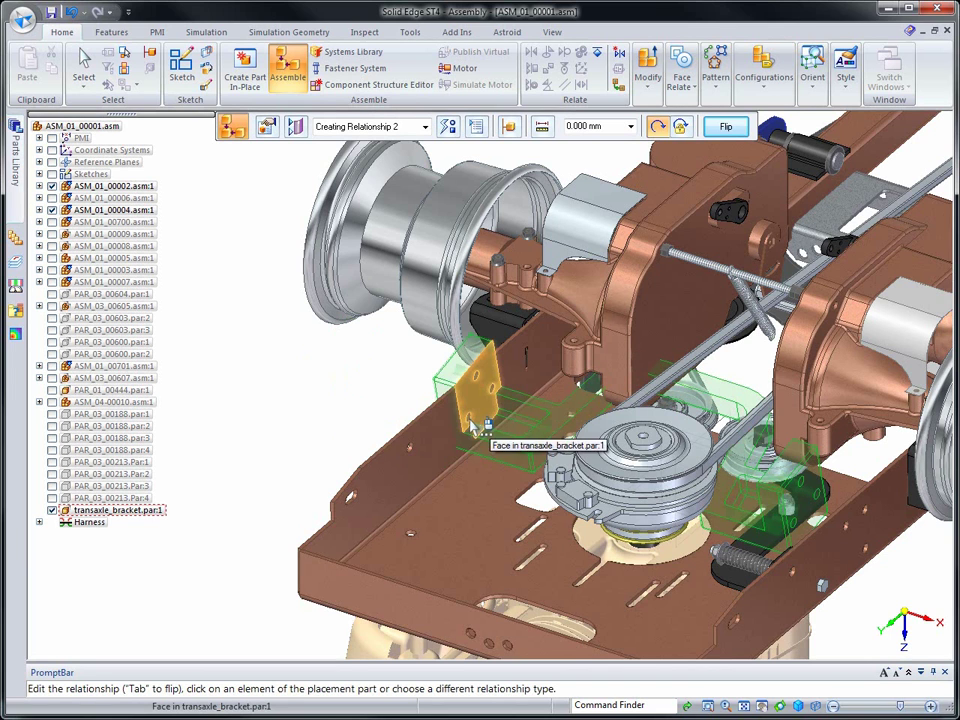
right_click(473, 425)
left_click(541, 449)
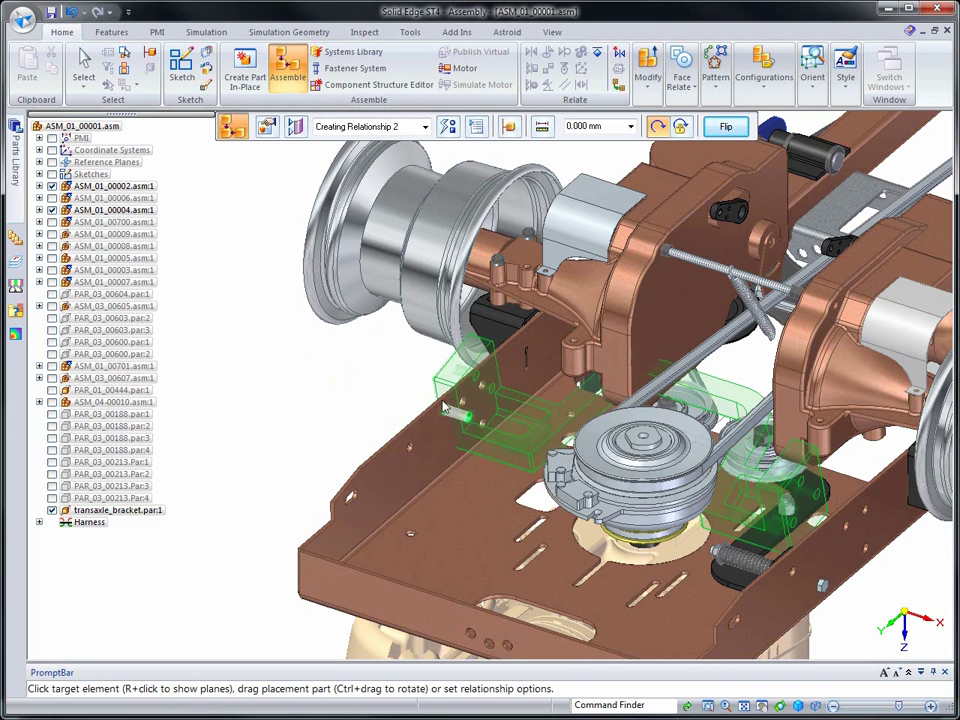
left_click(481, 421)
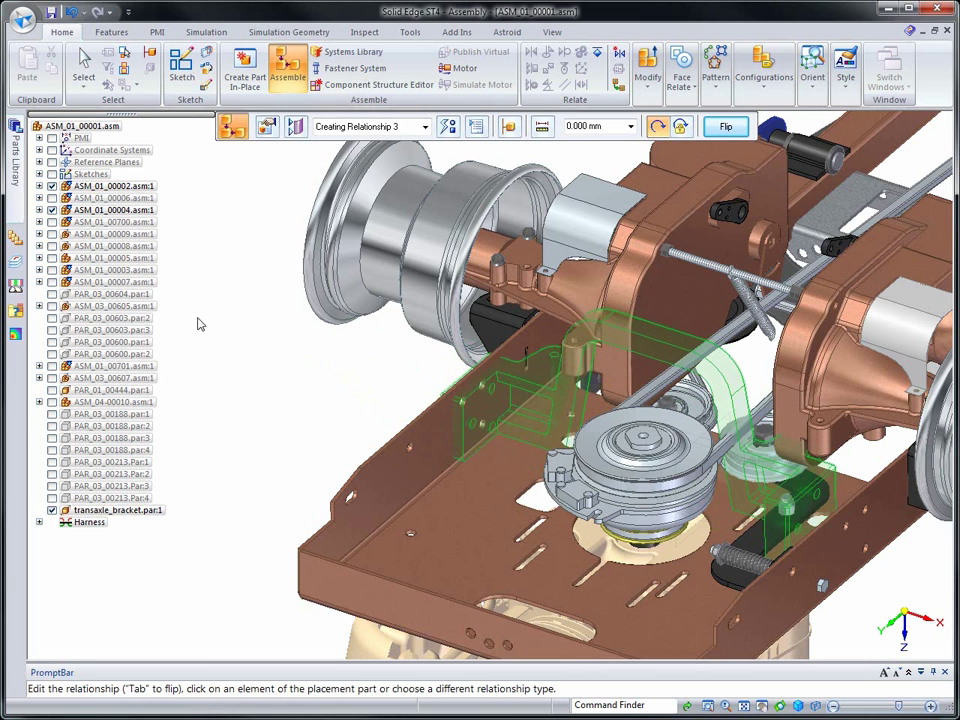
- Add a Planar Align relationship between the bracket's central reference plane and the matching centre plane of the assembly, with 0.000 mm offset
left_click(446, 131)
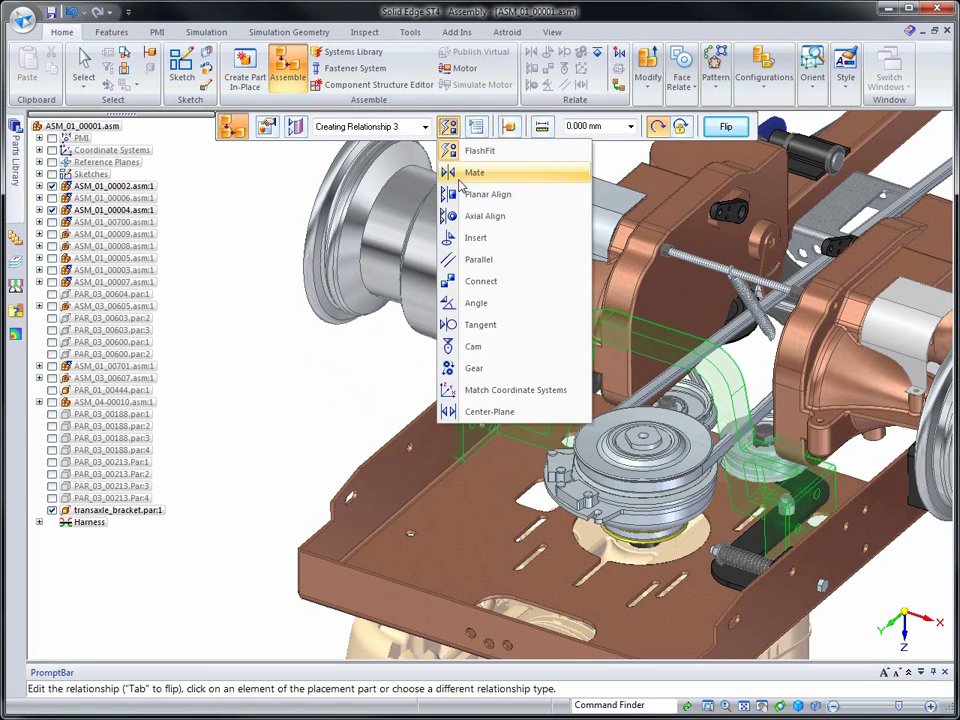
left_click(467, 195)
left_click(297, 128)
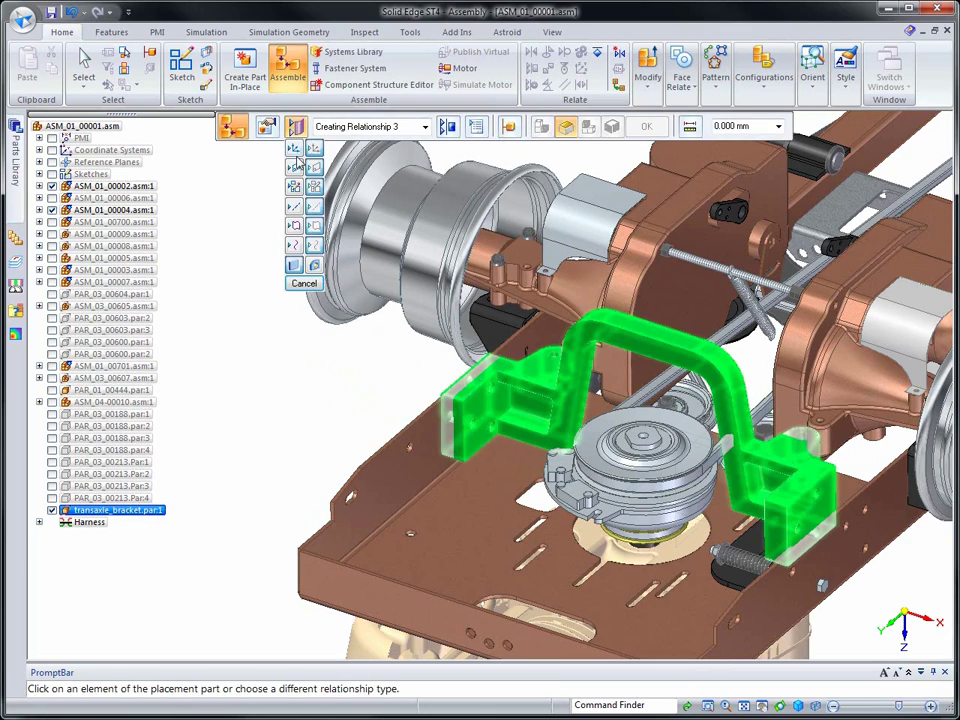
left_click(296, 172)
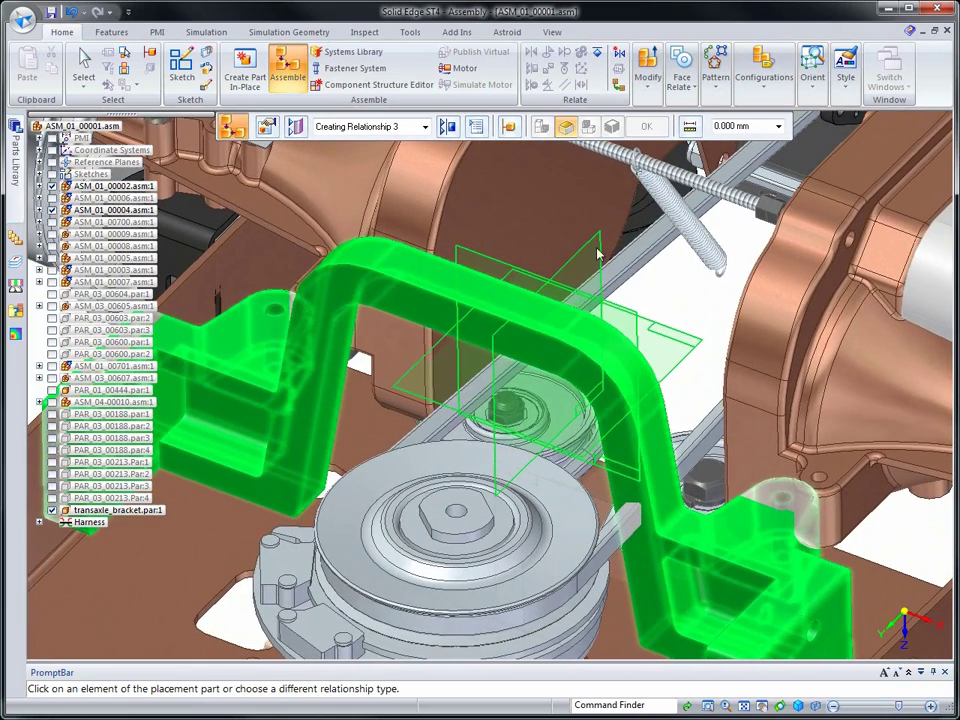
left_click(590, 251)
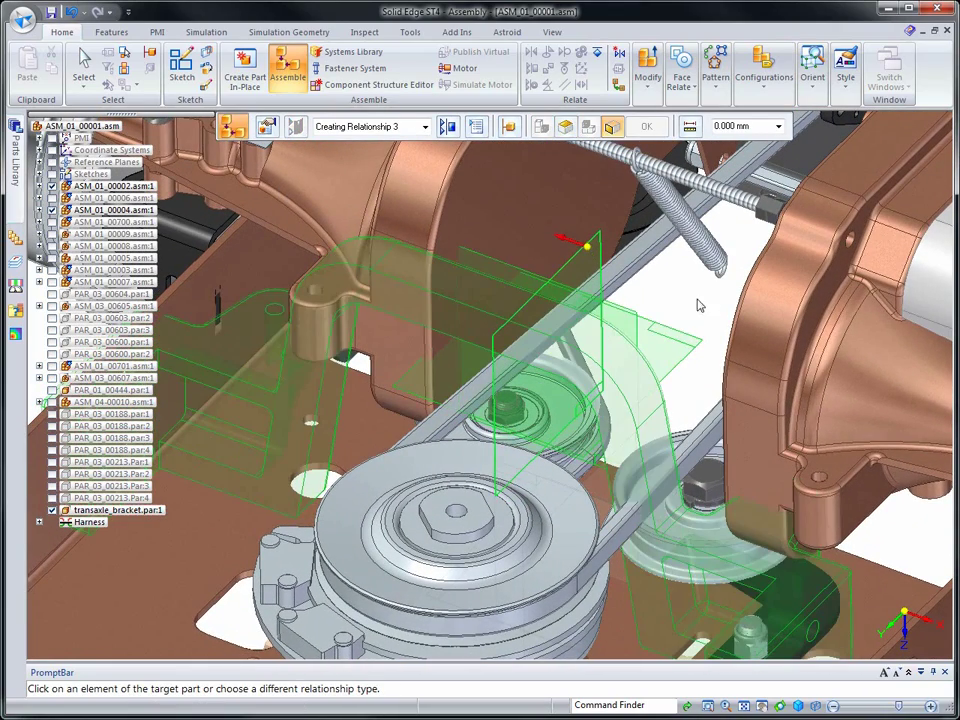
left_click(622, 452)
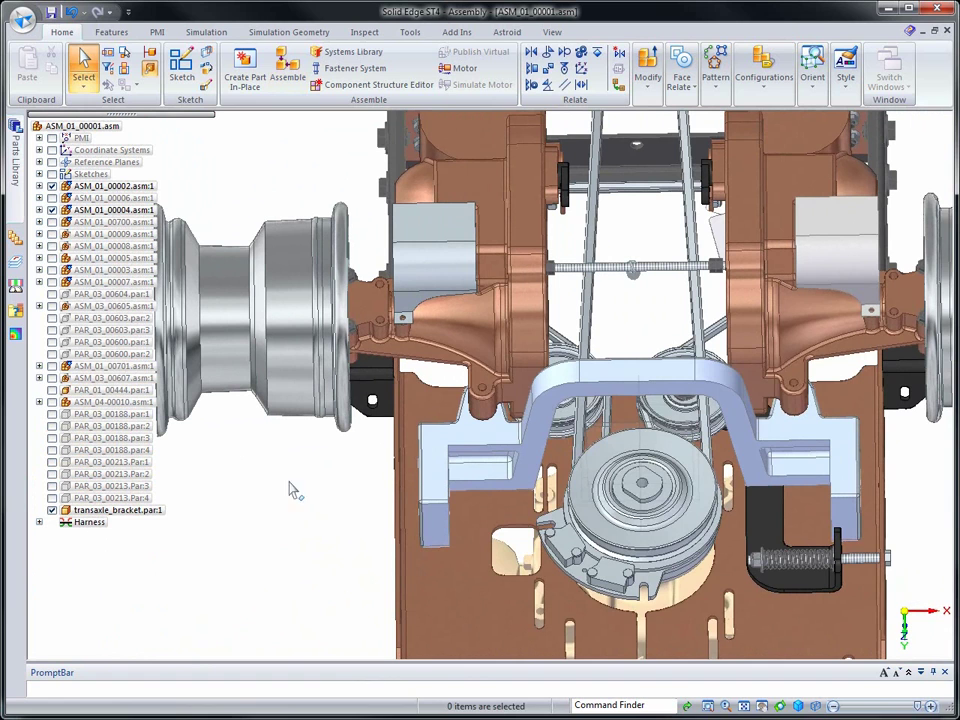
- Select all faces of the bracket's end flange, including its bolt holes, and move them outward to meet the chassis side wall
left_click(463, 578)
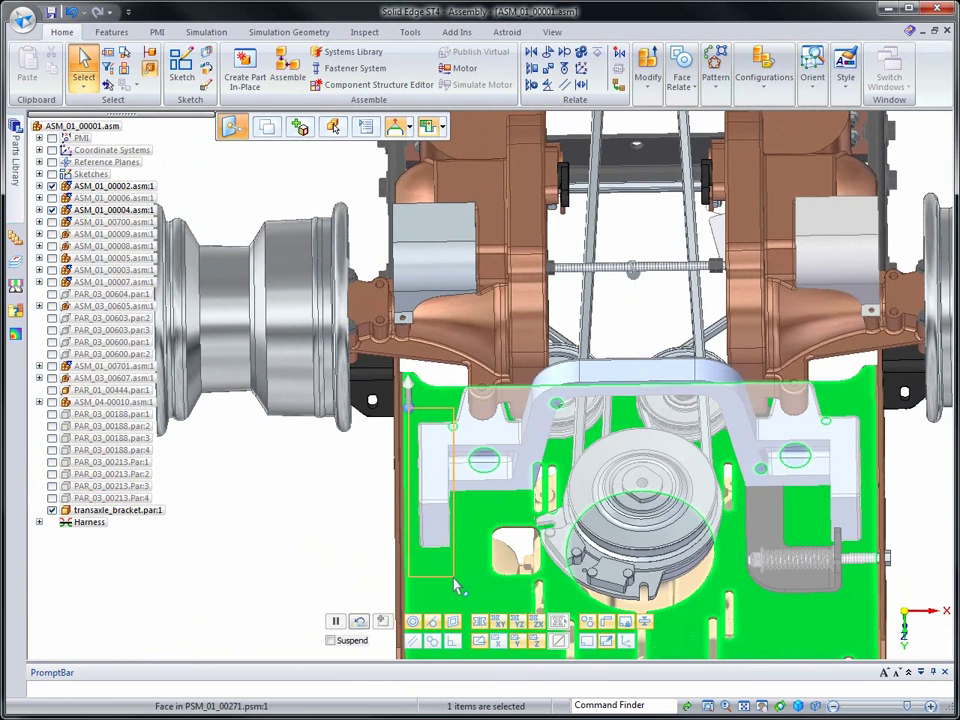
left_click_drag(453, 579, 453, 578)
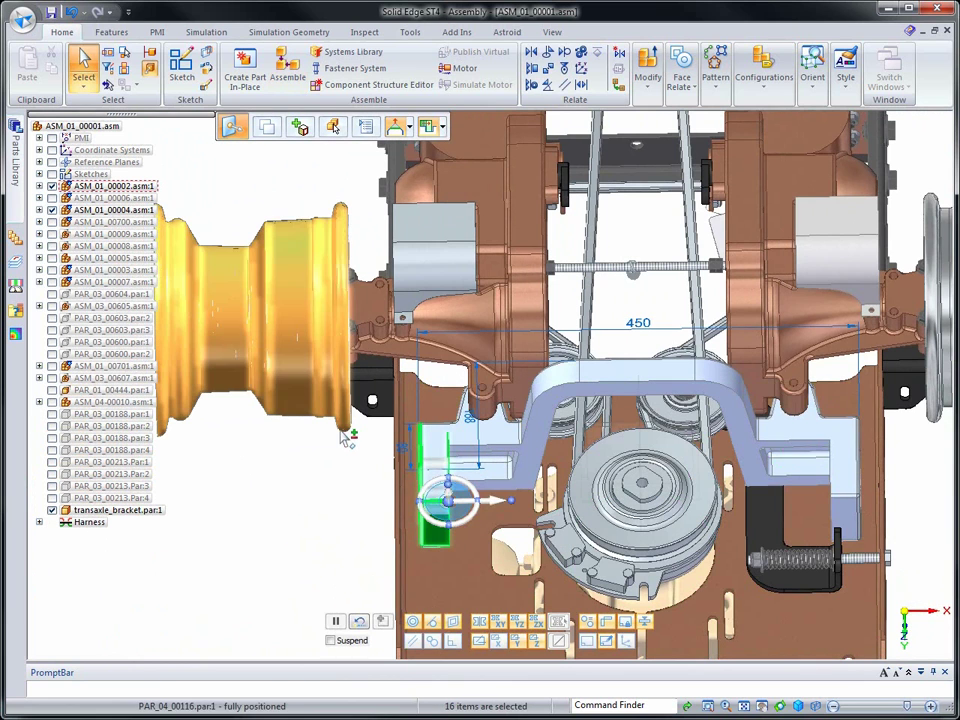
left_click(446, 503)
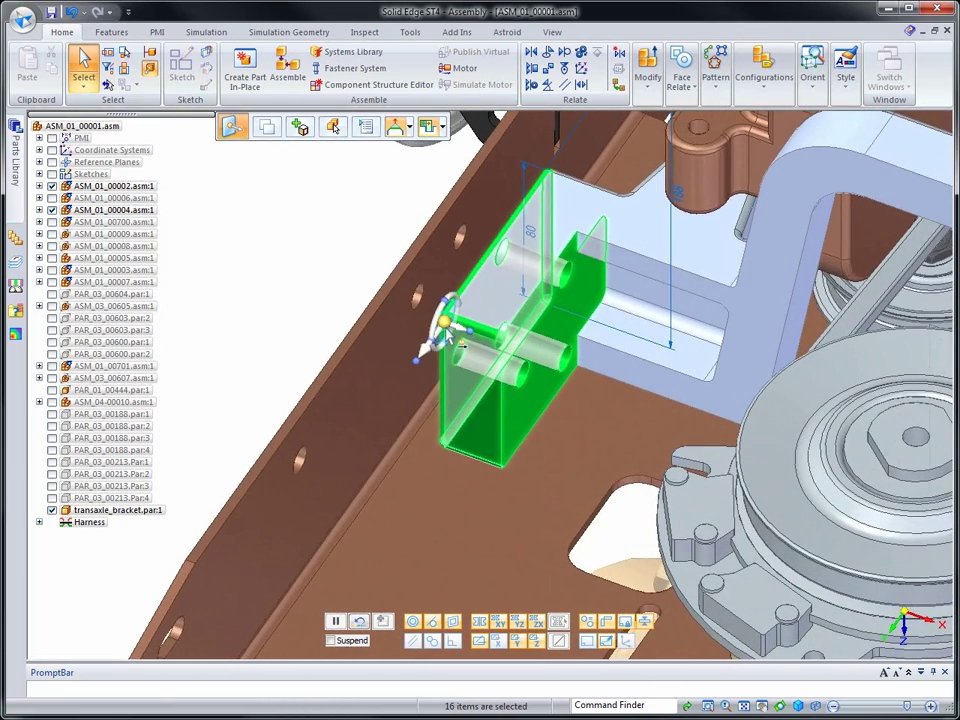
left_click(441, 324)
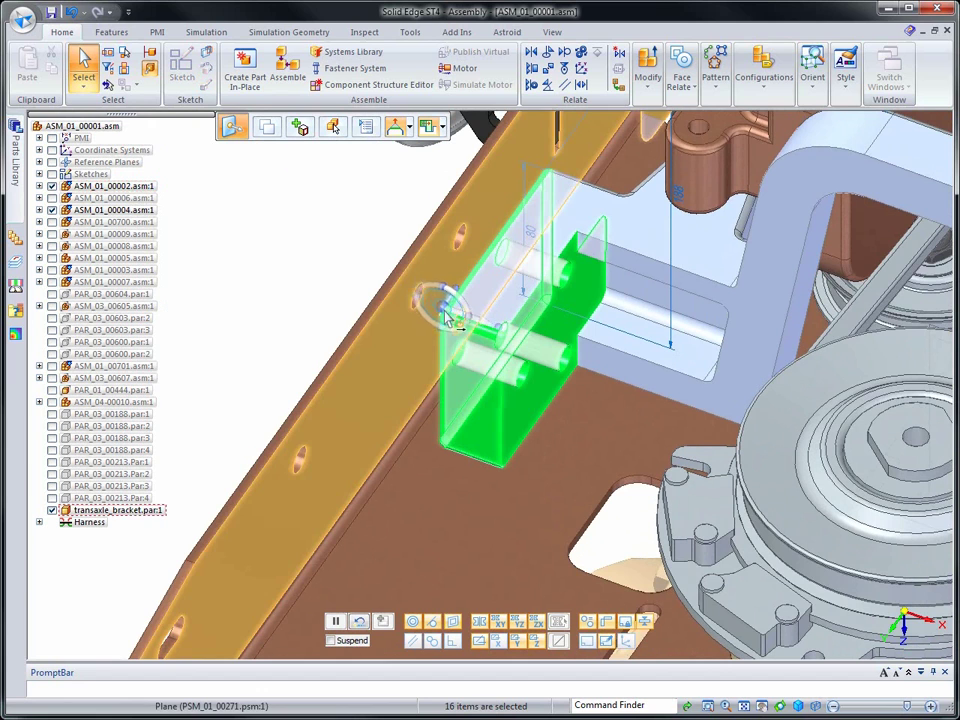
left_click(445, 313)
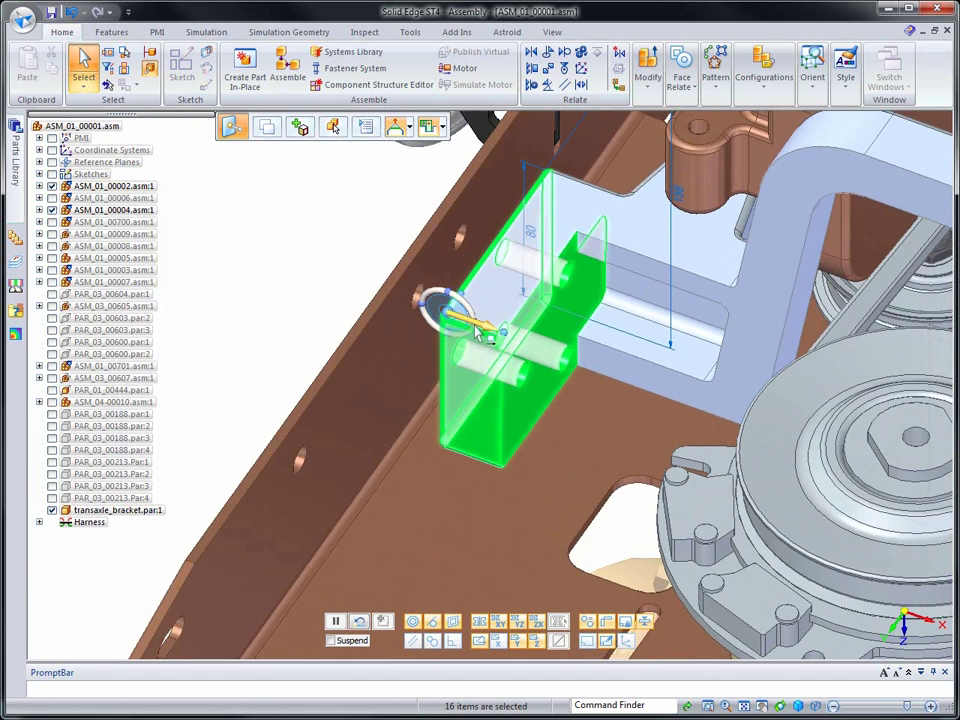
left_click(443, 318)
left_click(447, 326)
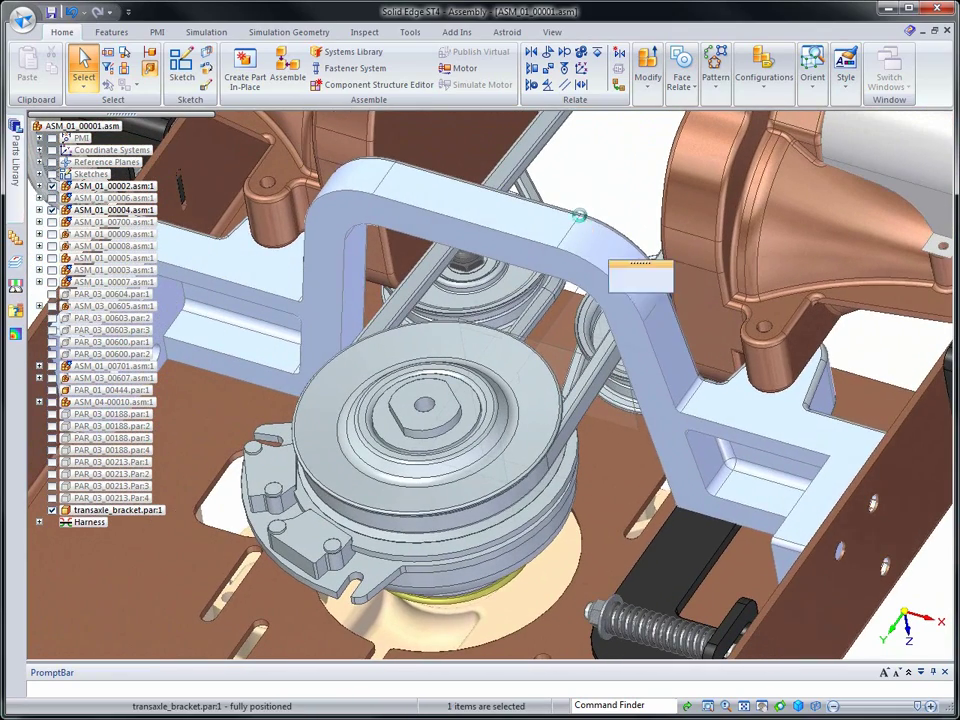
- Edit transaxle_bracket.par in place, move its boss and hole in line with the transaxle mounting post, and return to the assembly
double_click(582, 224)
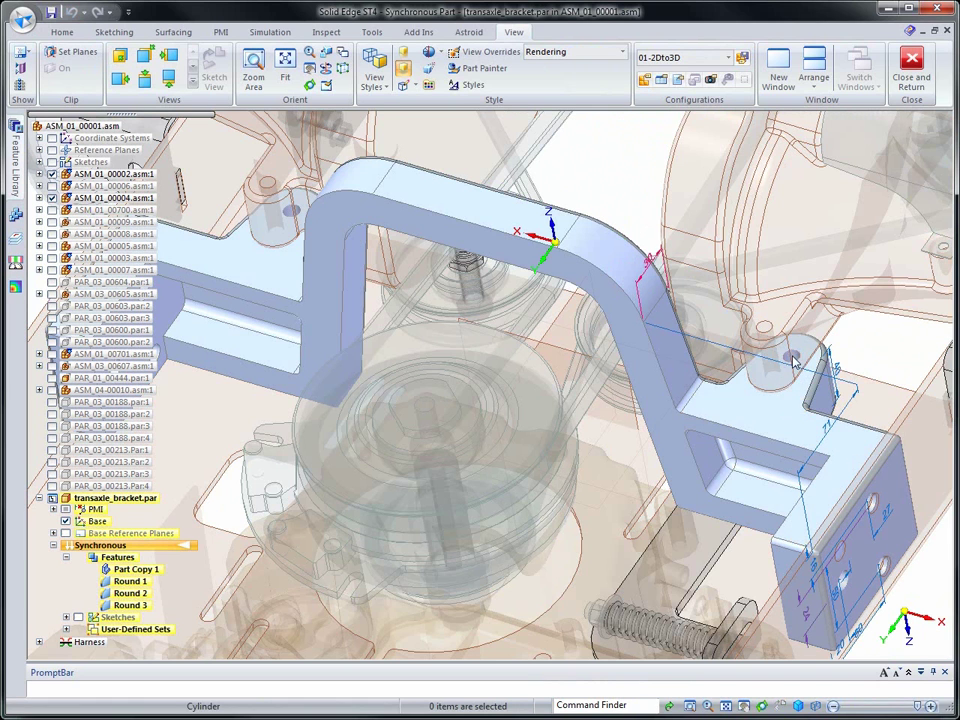
left_click(802, 377)
left_click(797, 368)
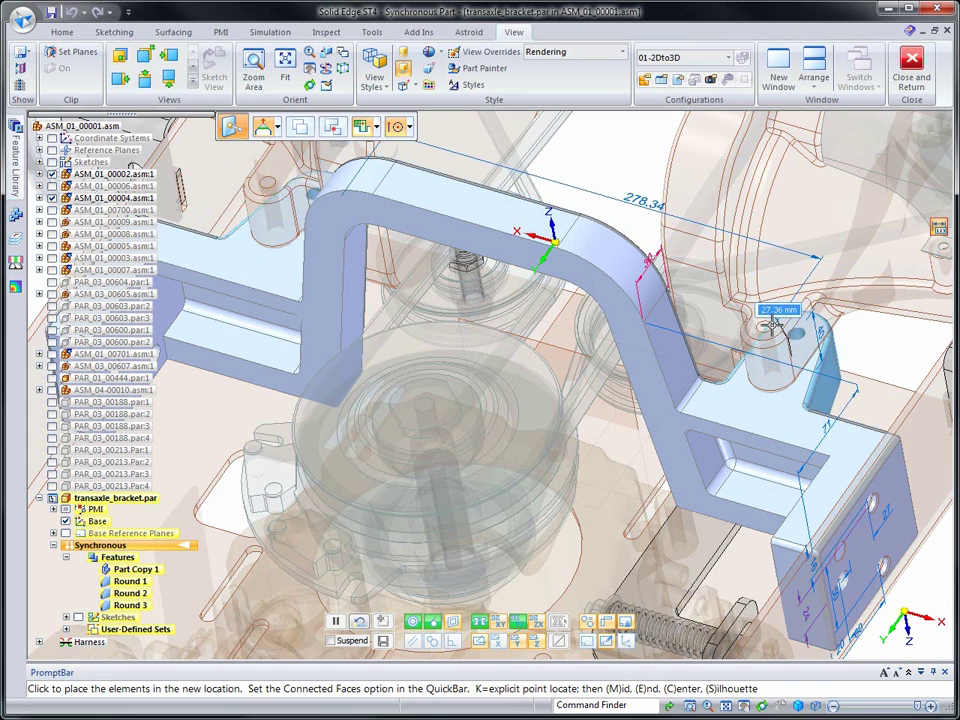
left_click(915, 397)
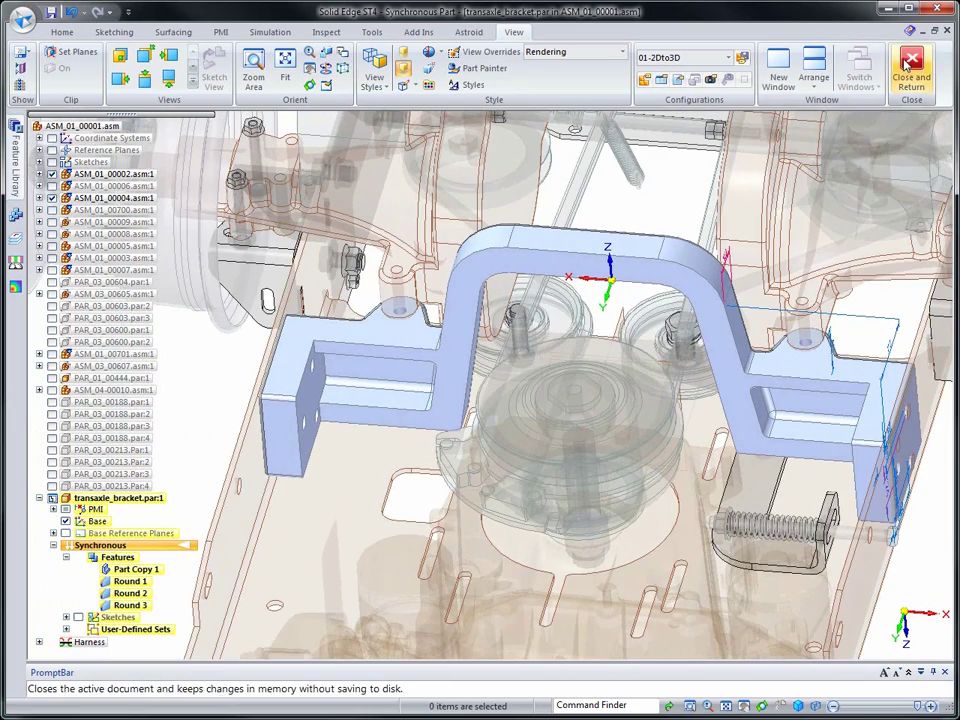
left_click(910, 70)
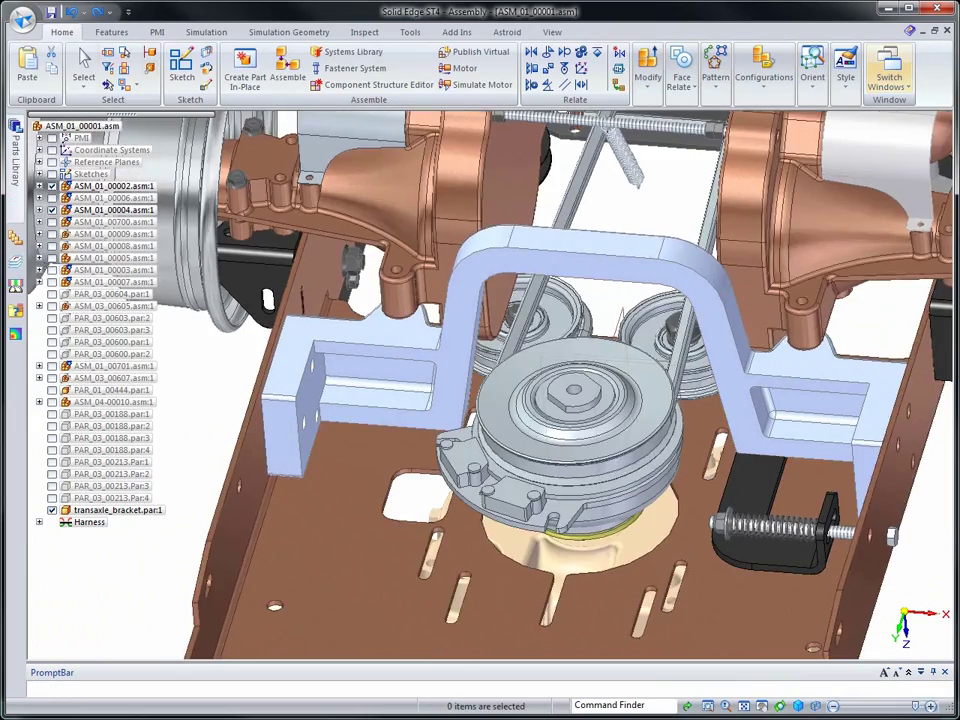